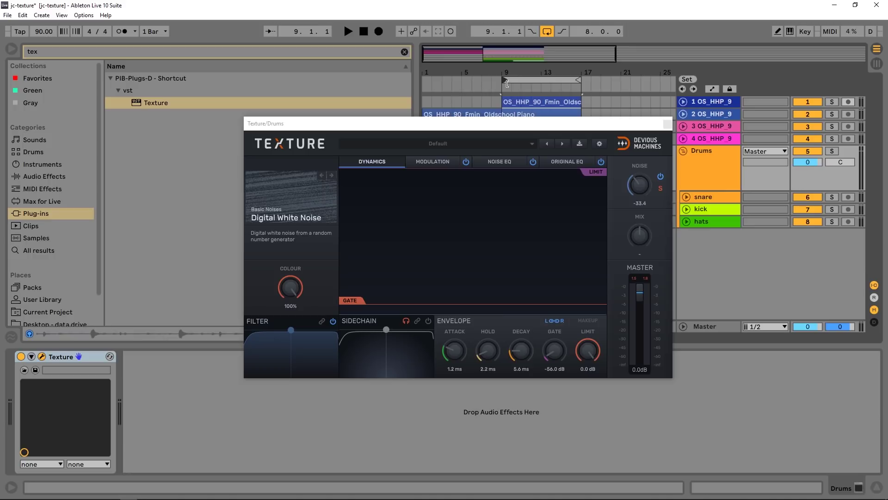
# Step: Select the eight-bar loop starting at bar 9, switch off Texture's noise, and audition the full mix dry
pyautogui.click(537, 79)
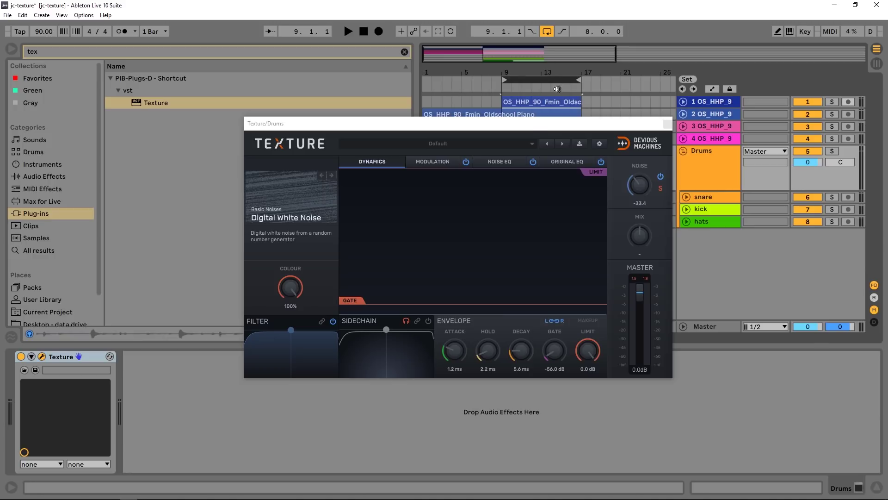
pyautogui.click(661, 177)
pyautogui.press('space')
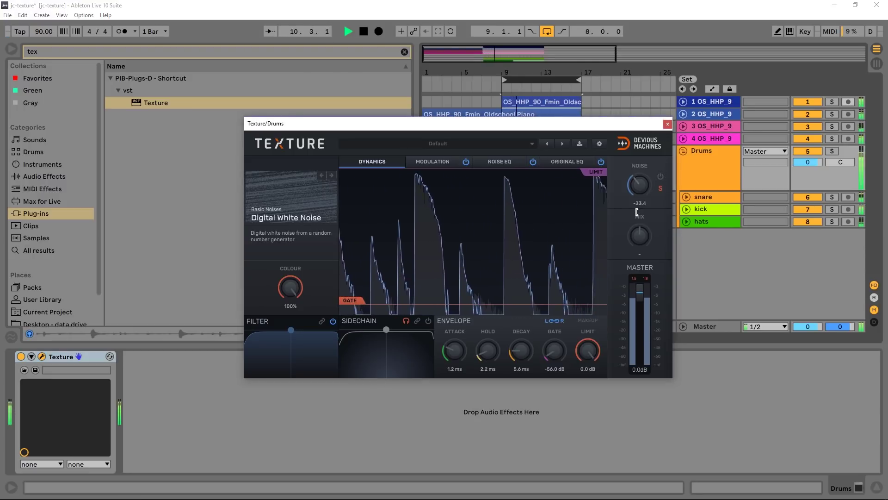
pyautogui.press('space')
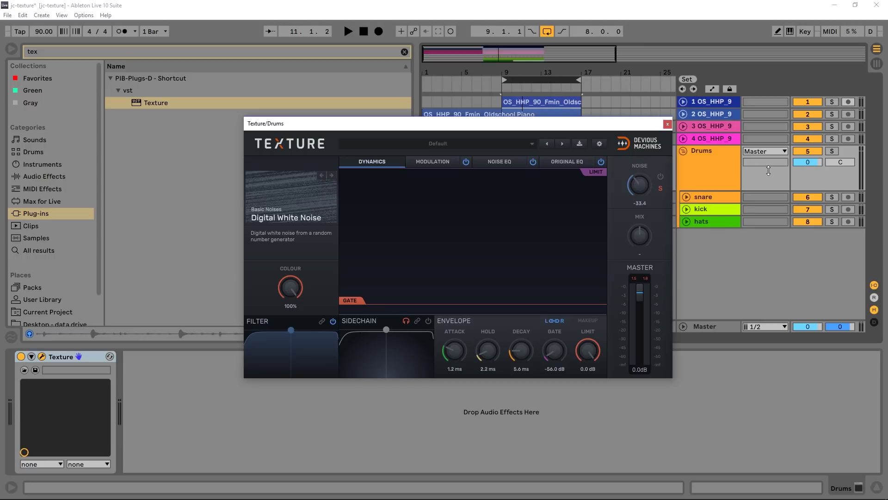
# Step: Solo the Drums group and audition it without the noise layer
pyautogui.click(832, 150)
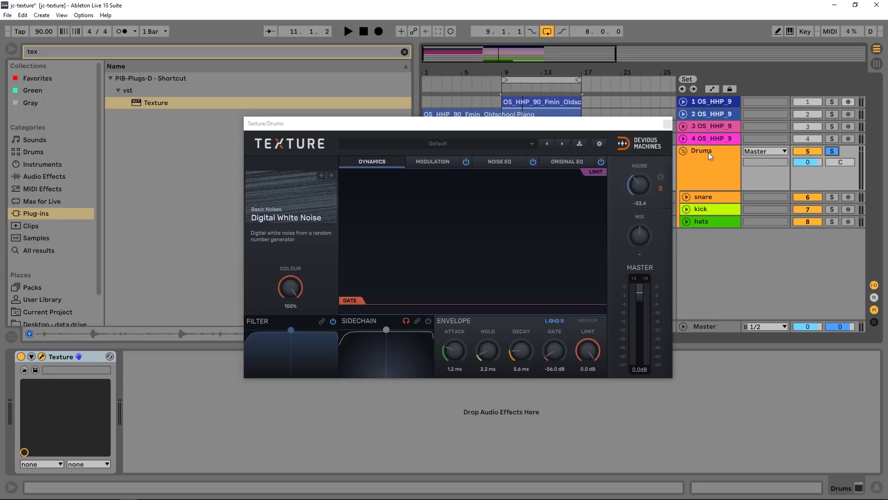
pyautogui.press('space')
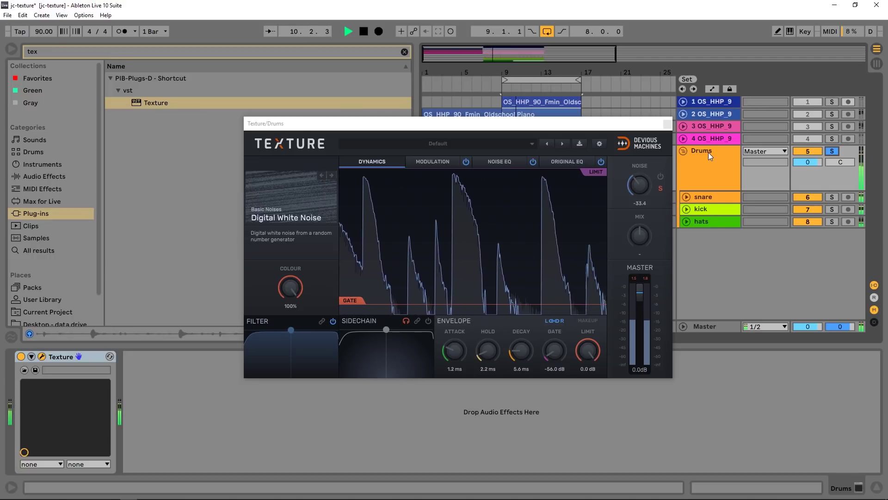
pyautogui.press('space')
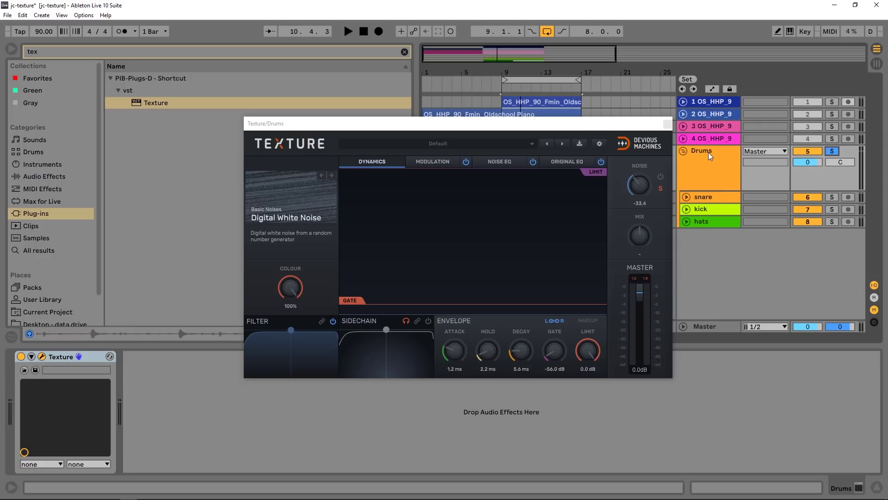
# Step: Raise the gate threshold to -42.3 dB, re-enable the noise and set its level to -6.6 during playback
pyautogui.moveTo(342, 123); pyautogui.dragTo(379, 159)
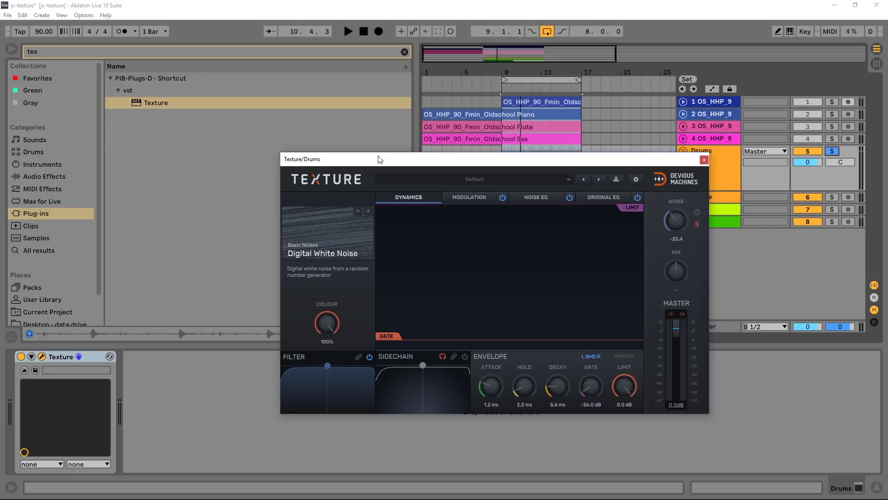
pyautogui.moveTo(386, 344); pyautogui.dragTo(391, 303)
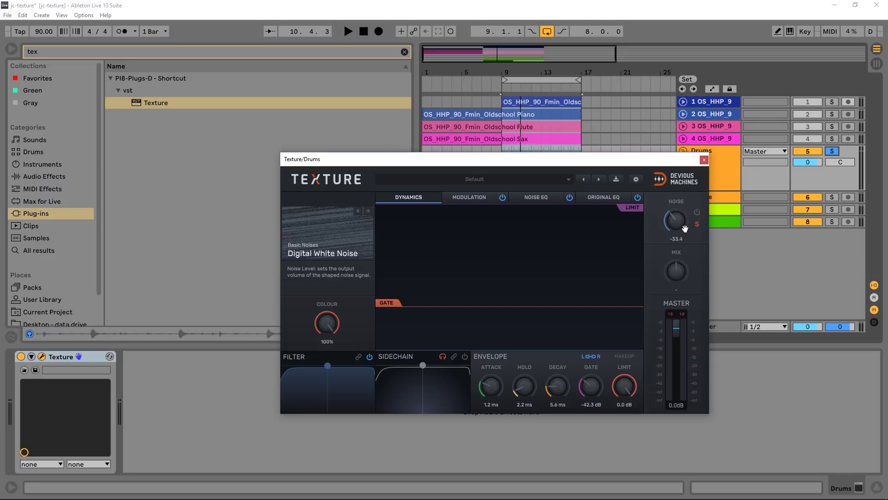
pyautogui.click(697, 212)
pyautogui.press('space')
pyautogui.moveTo(678, 222); pyautogui.dragTo(678, 185)
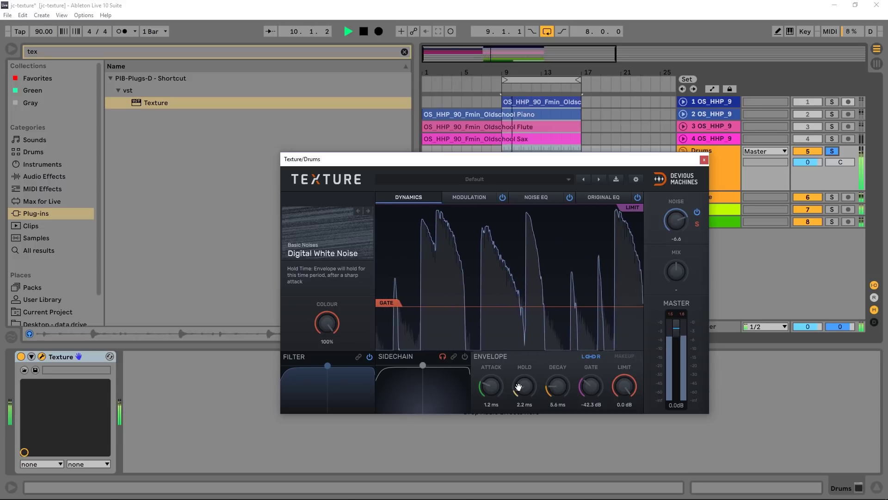
# Step: Shape the noise envelope with 0.50 ms attack, 2.5 ms hold and 81 ms decay, and set the noise level to -6.9
pyautogui.moveTo(520, 388); pyautogui.dragTo(491, 394)
pyautogui.moveTo(550, 393); pyautogui.dragTo(550, 389)
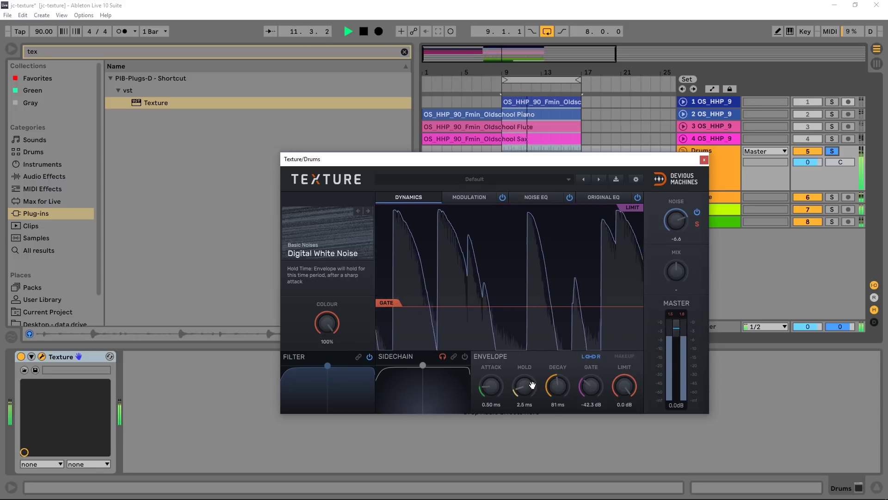
pyautogui.moveTo(669, 220)
pyautogui.mouseDown()
pyautogui.moveTo(670, 230)
pyautogui.moveTo(669, 221)
pyautogui.mouseUp()
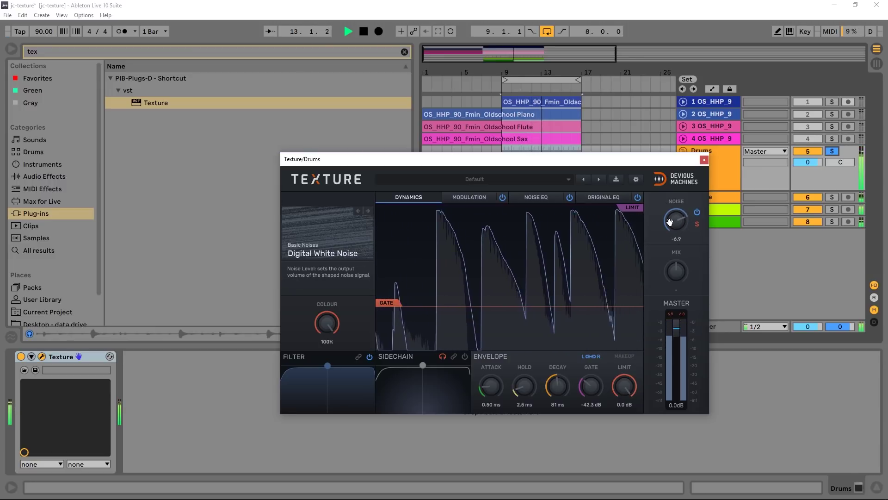
pyautogui.press('space')
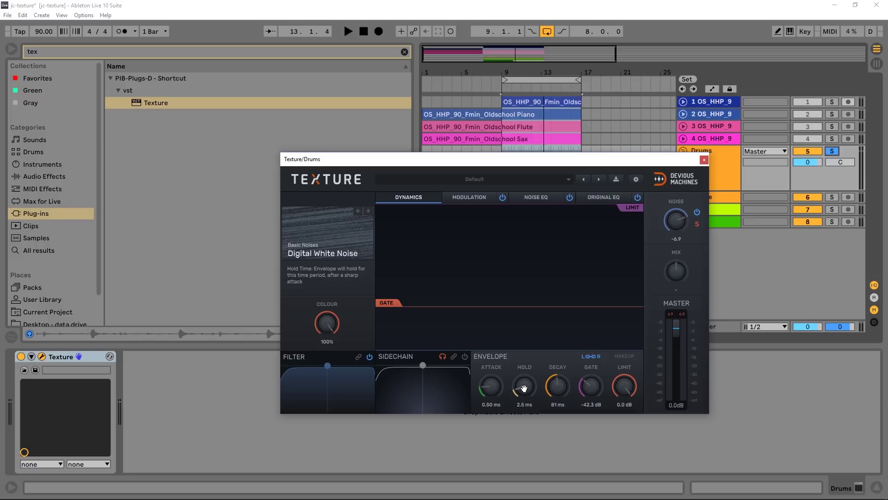
# Step: Compare the drums with the gate threshold at -22.0 dB and with the gate turned off
pyautogui.press('space')
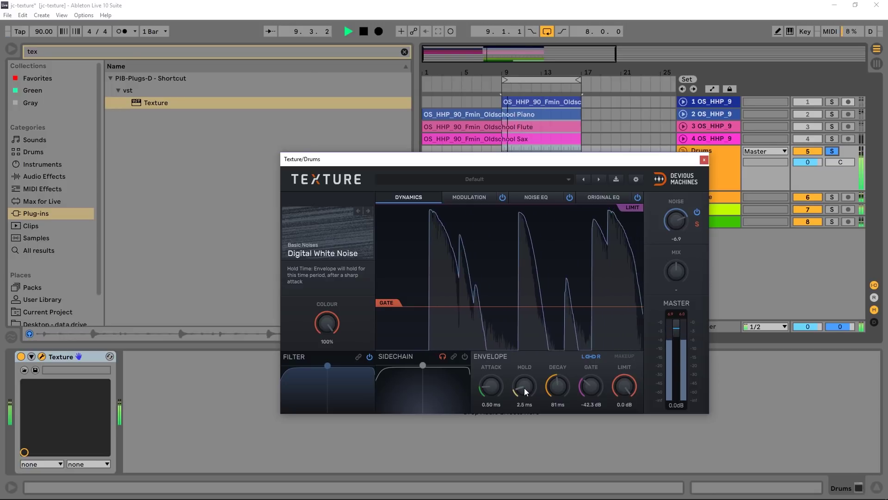
pyautogui.press('space')
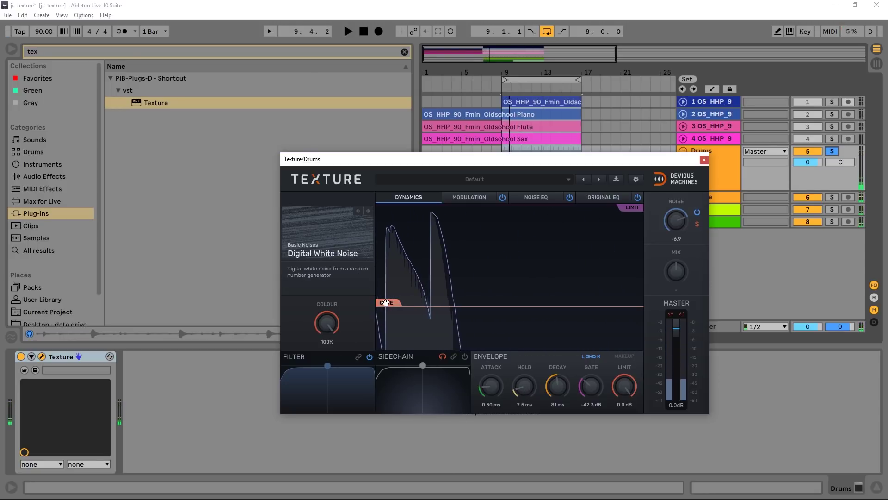
pyautogui.moveTo(385, 303); pyautogui.dragTo(391, 254)
pyautogui.press('space')
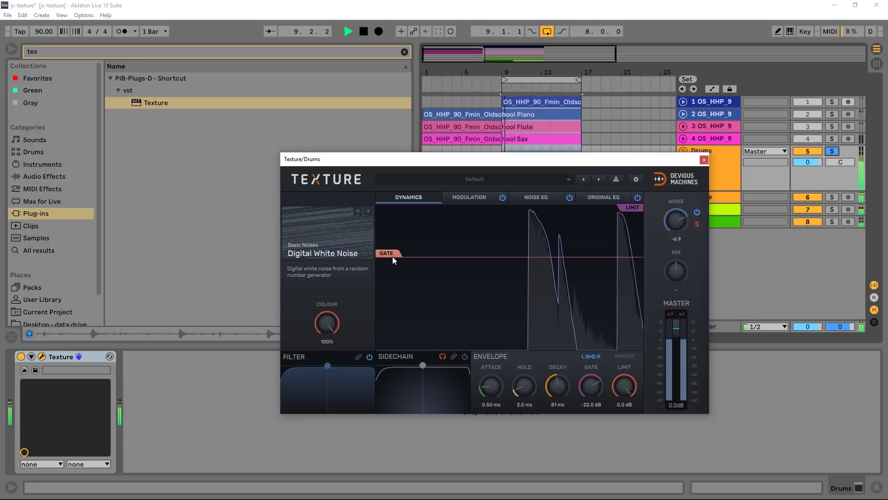
pyautogui.press('space')
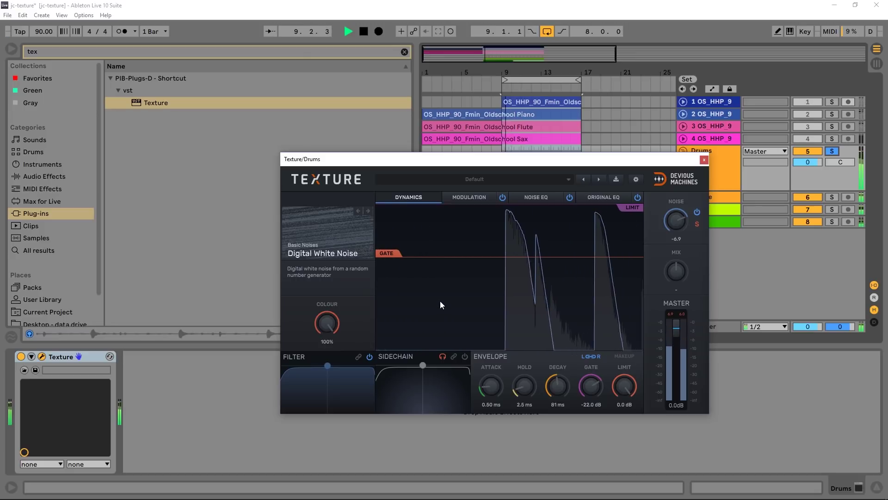
pyautogui.moveTo(387, 254); pyautogui.dragTo(392, 338)
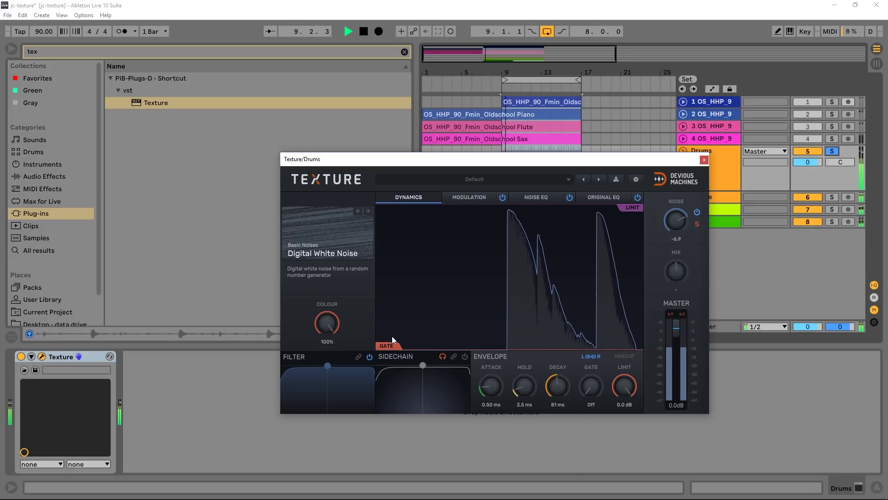
pyautogui.press('space')
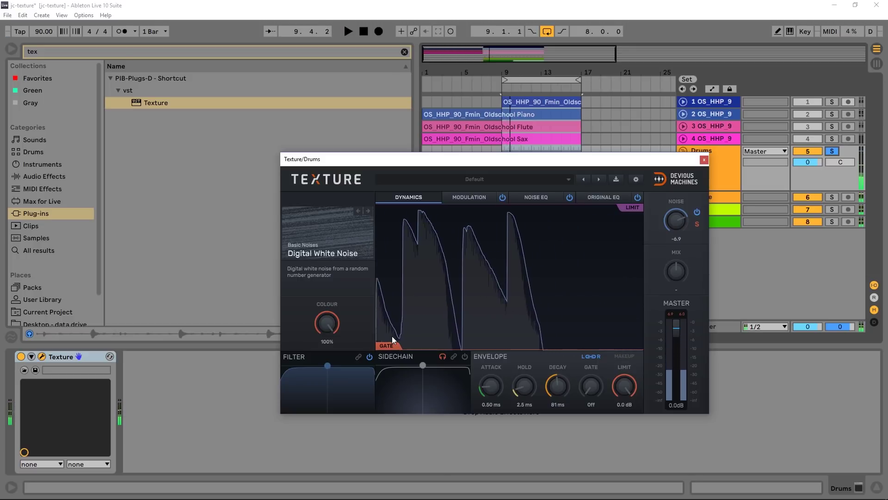
# Step: Set the gate threshold to -38.5 dB and the limit to -25.1 dB, and audition the drums
pyautogui.moveTo(390, 351); pyautogui.dragTo(393, 294)
pyautogui.moveTo(630, 205); pyautogui.dragTo(638, 275)
pyautogui.press('space')
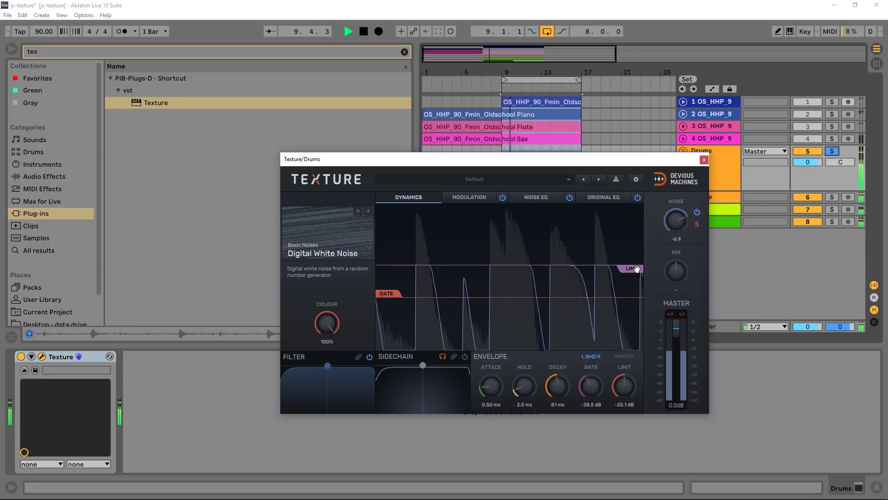
pyautogui.press('space')
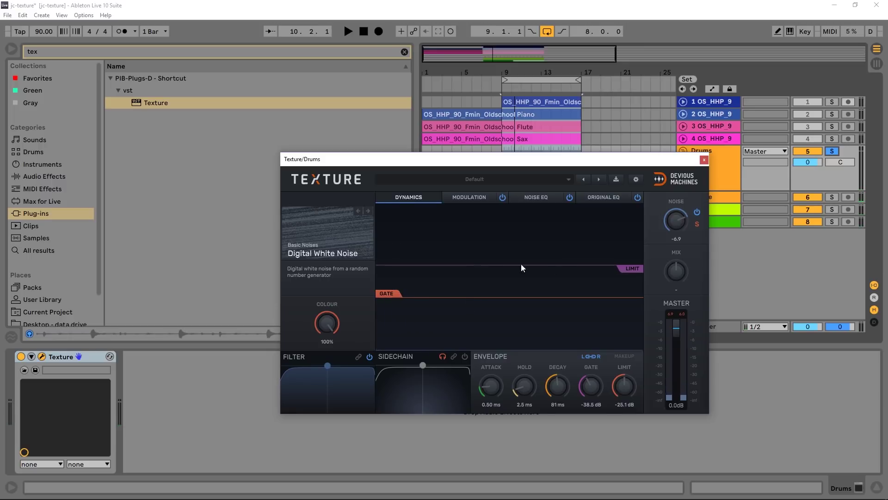
pyautogui.press('space')
# Step: Group the Texture device on the Drums track into an Audio Effect Rack
pyautogui.click(70, 356)
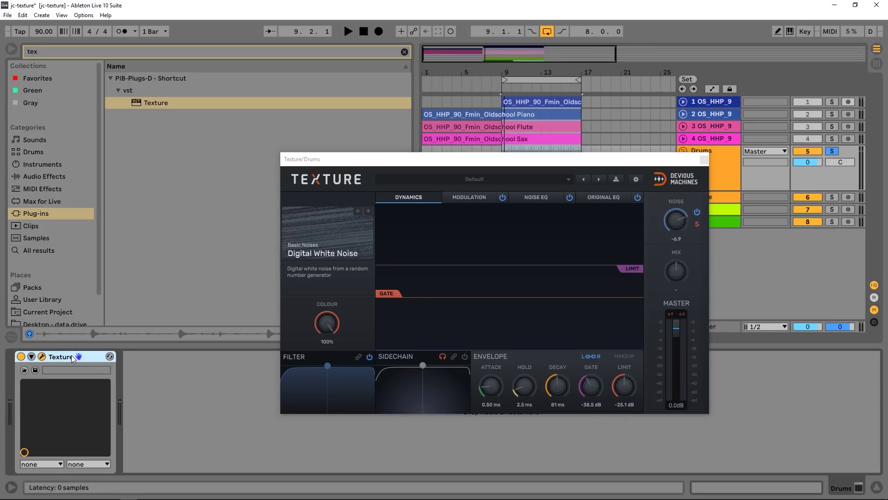
pyautogui.hotkey('ctrl', 'g')
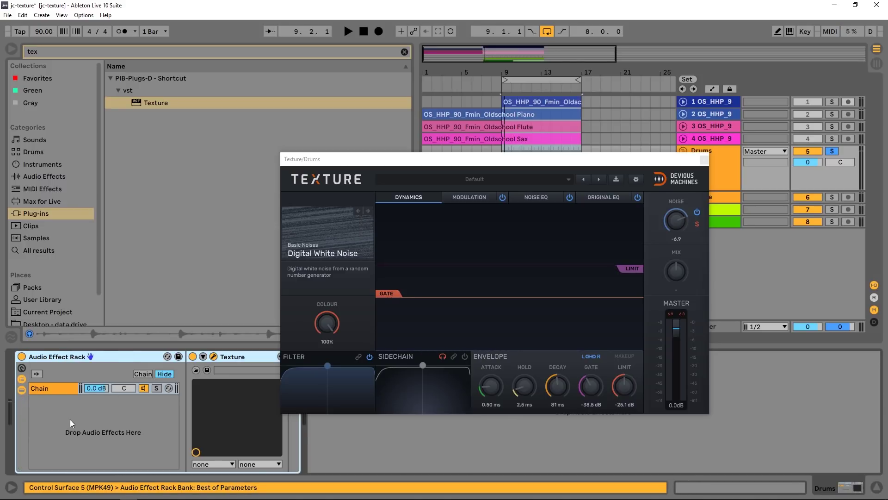
pyautogui.rightClick(65, 458)
pyautogui.press('Escape')
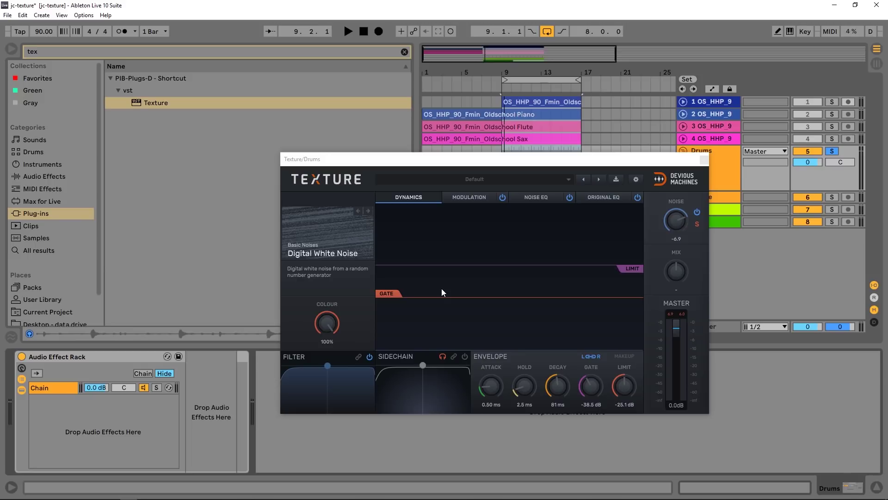
# Step: Reposition the Texture window and replace its noise source with Bamboo Rattles from the SFX - Foley category
pyautogui.moveTo(459, 159); pyautogui.dragTo(492, 254)
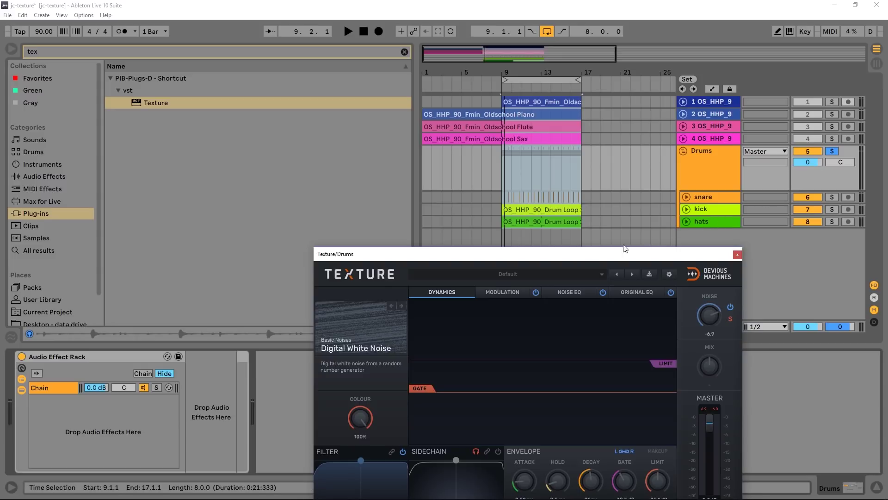
pyautogui.moveTo(584, 254); pyautogui.dragTo(565, 139)
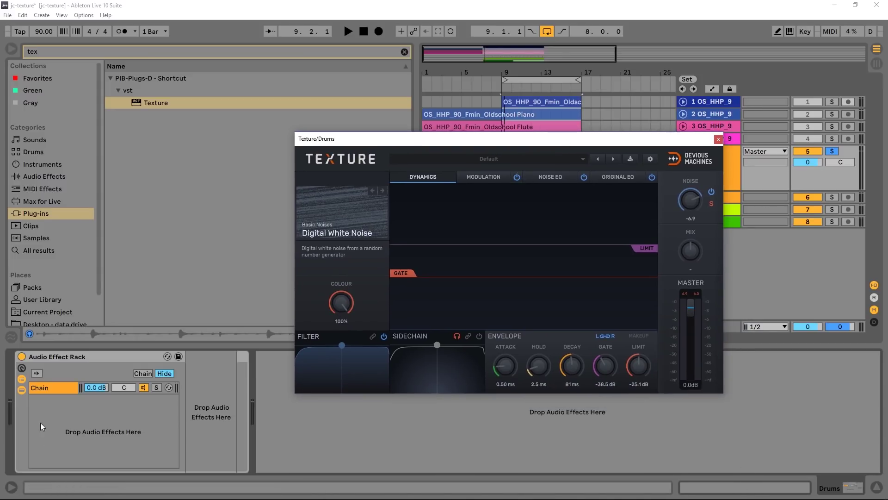
pyautogui.click(334, 227)
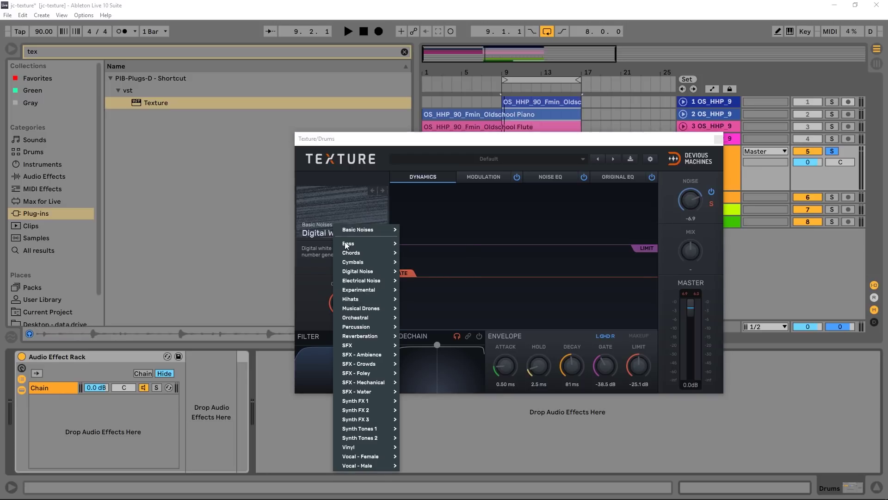
pyautogui.moveTo(352, 280)
pyautogui.moveTo(355, 319)
pyautogui.moveTo(368, 376)
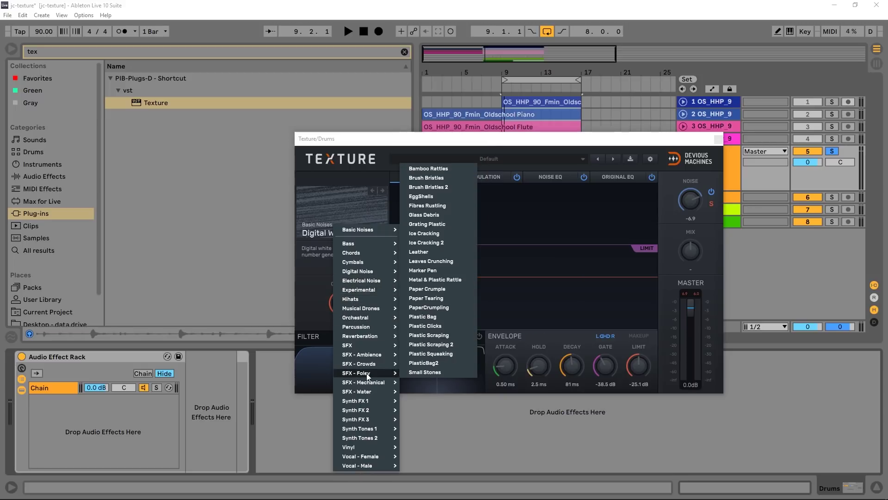
pyautogui.click(429, 168)
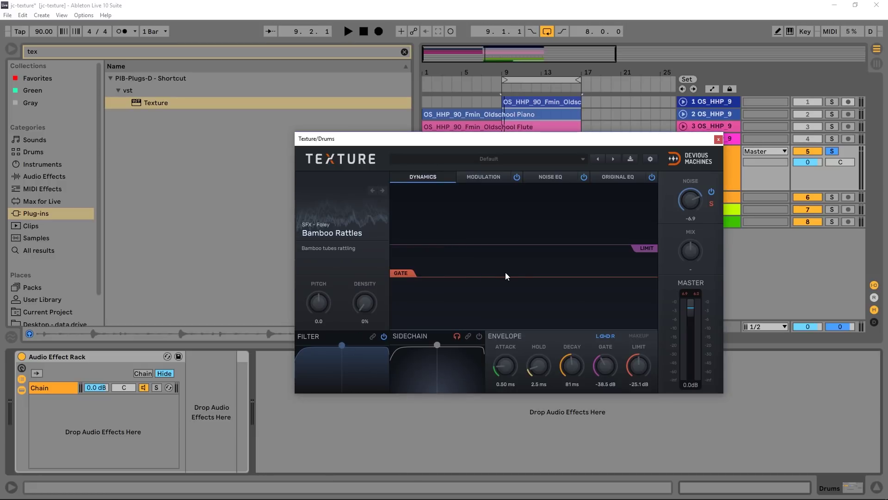
# Step: Play the drums, set the envelope decay to 303 ms and reduce the noise level to -13.5
pyautogui.press('space')
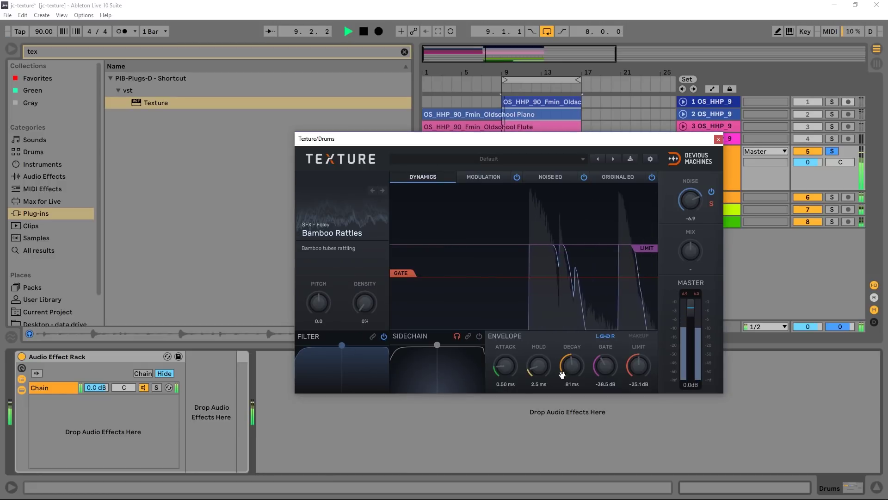
pyautogui.moveTo(569, 370); pyautogui.dragTo(567, 361)
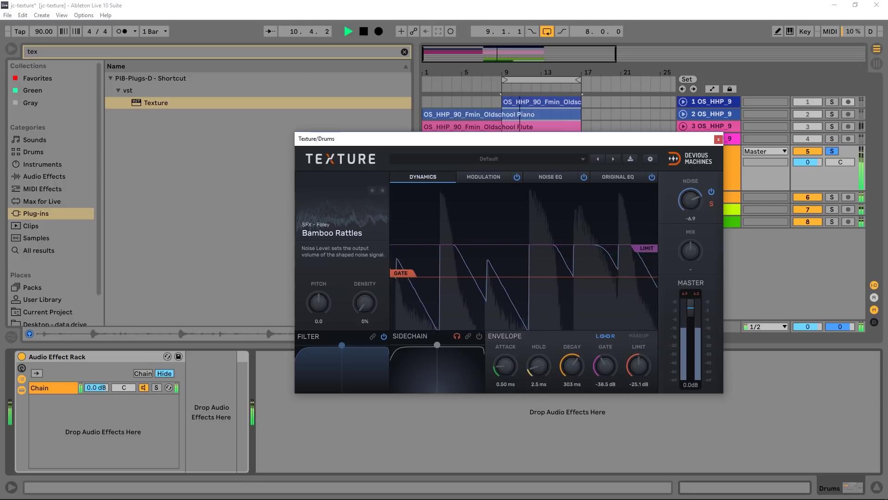
pyautogui.moveTo(689, 202); pyautogui.dragTo(688, 210)
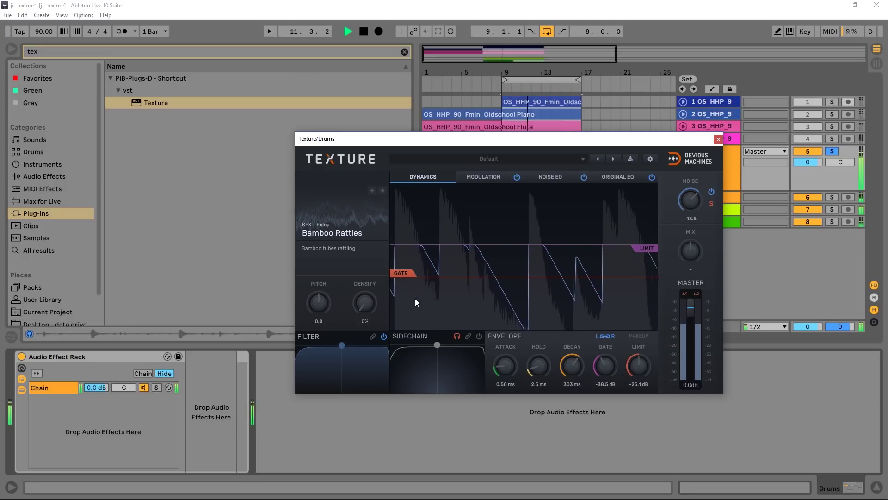
# Step: Try a pitch of 3.2 on the Bamboo Rattles source, reset it to 0.0 and stop playback
pyautogui.moveTo(318, 303); pyautogui.dragTo(318, 291)
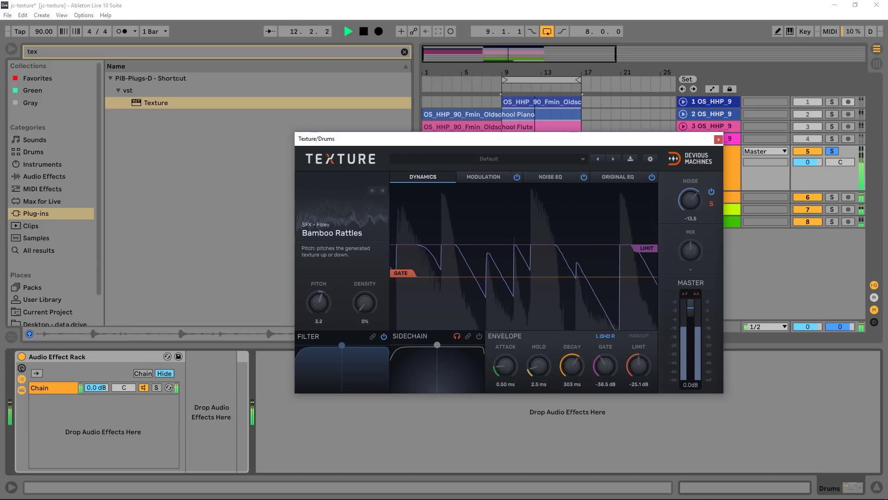
pyautogui.doubleClick(318, 305)
pyautogui.press('space')
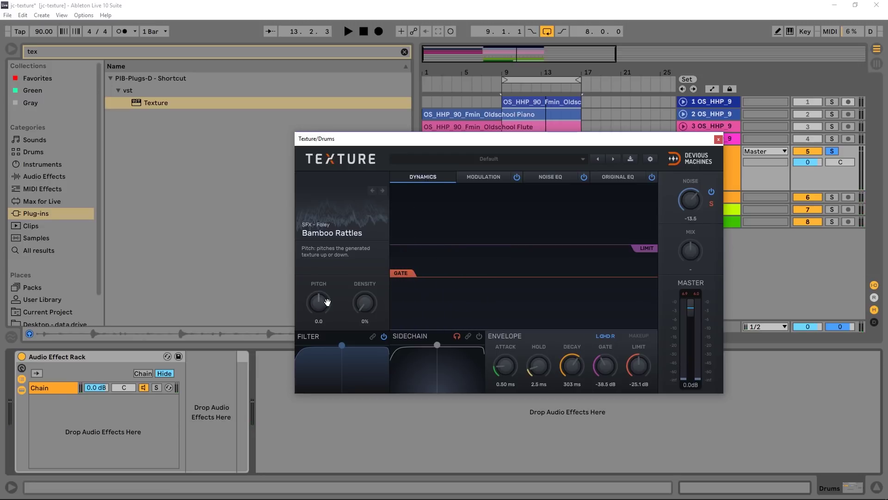
# Step: Set the source density to 2% and move the filter node toward the high frequencies to cut the lows during playback
pyautogui.press('space')
pyautogui.moveTo(373, 301)
pyautogui.mouseDown()
pyautogui.moveTo(367, 282)
pyautogui.moveTo(362, 301)
pyautogui.mouseUp()
pyautogui.moveTo(341, 345); pyautogui.dragTo(377, 365)
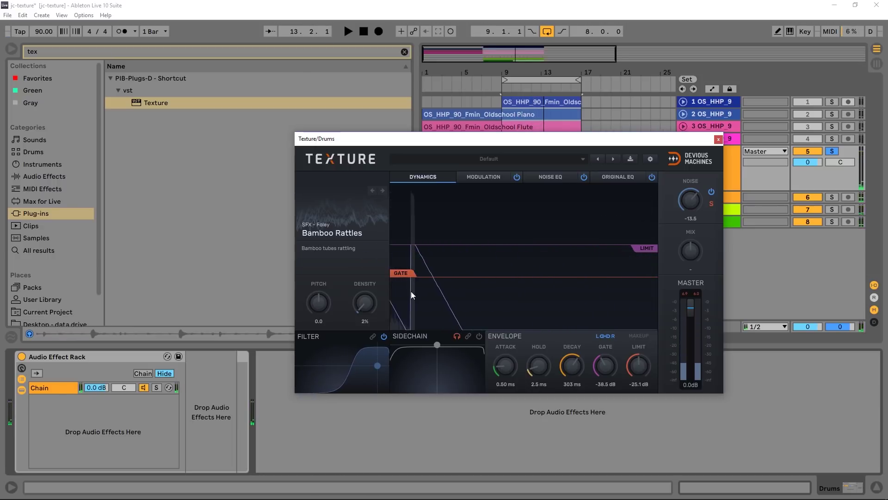
# Step: Move the noise filter node down to mid frequencies while reviewing the Noise EQ, Original EQ, Dynamics and Modulation pages
pyautogui.click(551, 178)
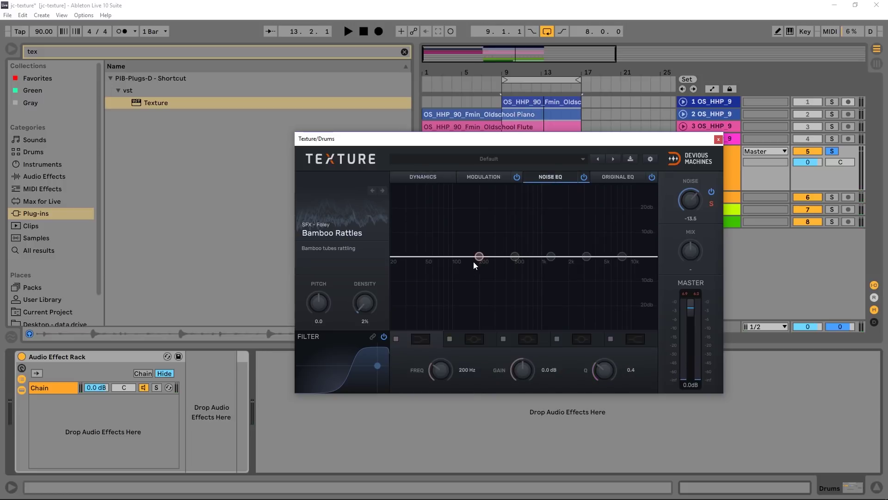
pyautogui.moveTo(378, 365); pyautogui.dragTo(363, 379)
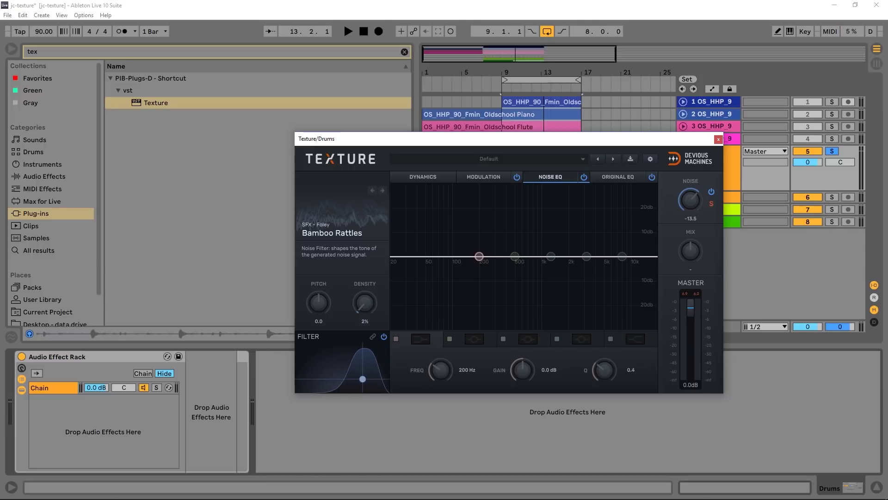
pyautogui.click(478, 173)
pyautogui.click(428, 175)
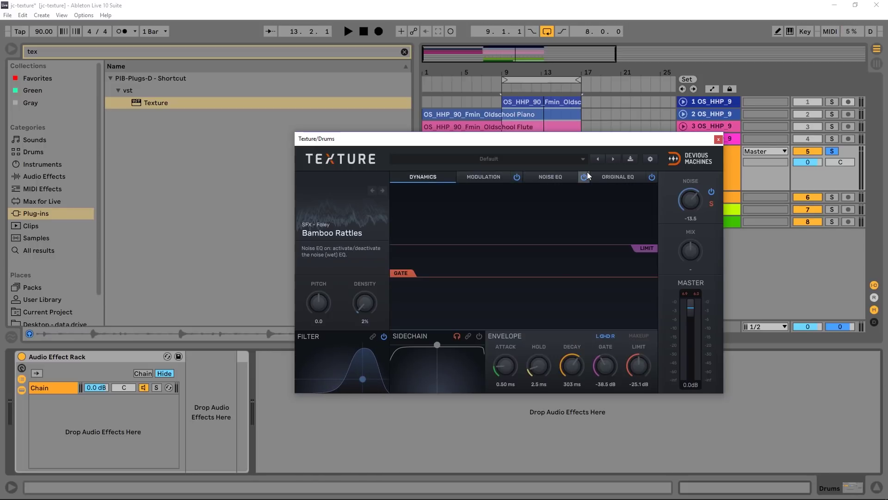
pyautogui.click(601, 179)
pyautogui.moveTo(360, 378); pyautogui.dragTo(361, 370)
pyautogui.click(479, 175)
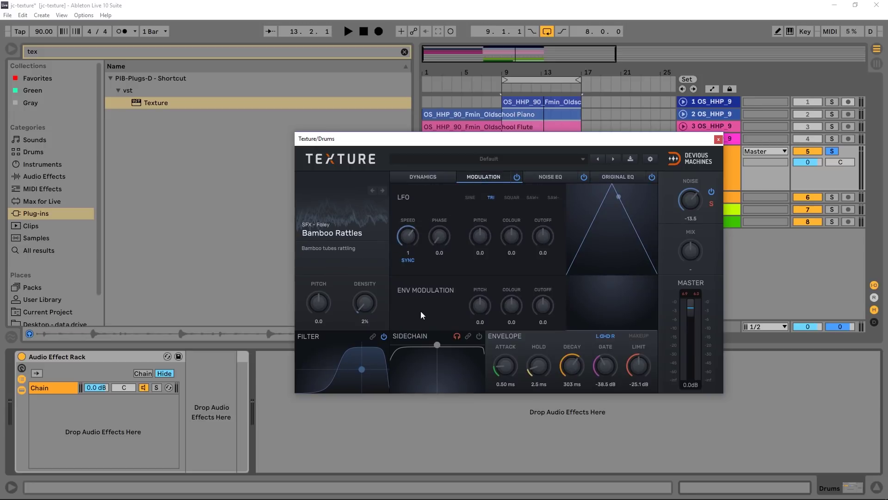
# Step: Set the LFO's cutoff modulation to 0.2 and the source density to 13%, and audition the drums
pyautogui.click(561, 178)
pyautogui.click(482, 175)
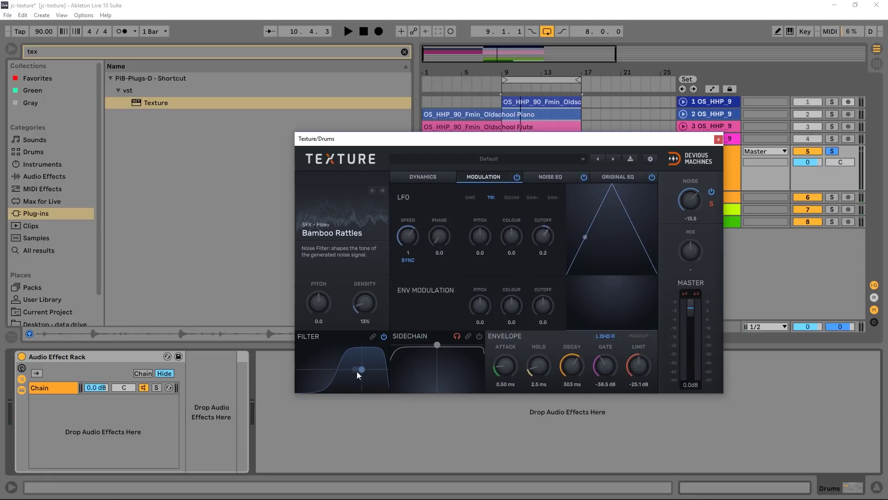
pyautogui.press('space')
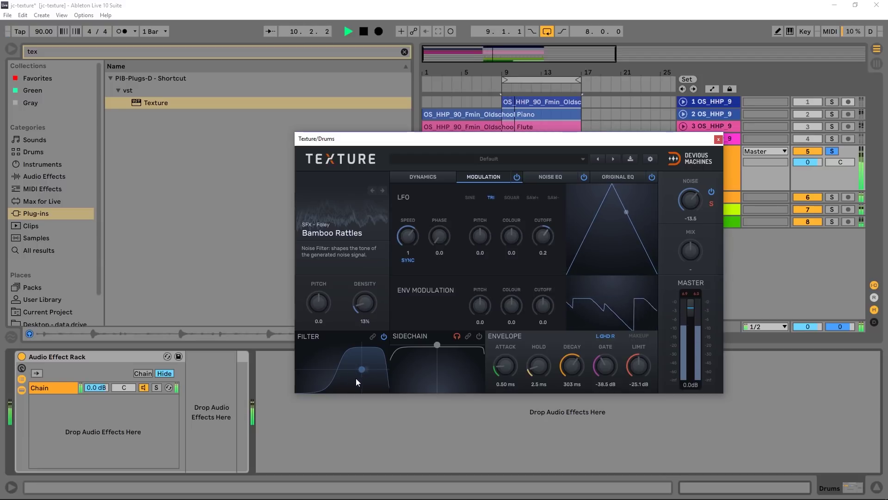
pyautogui.press('space')
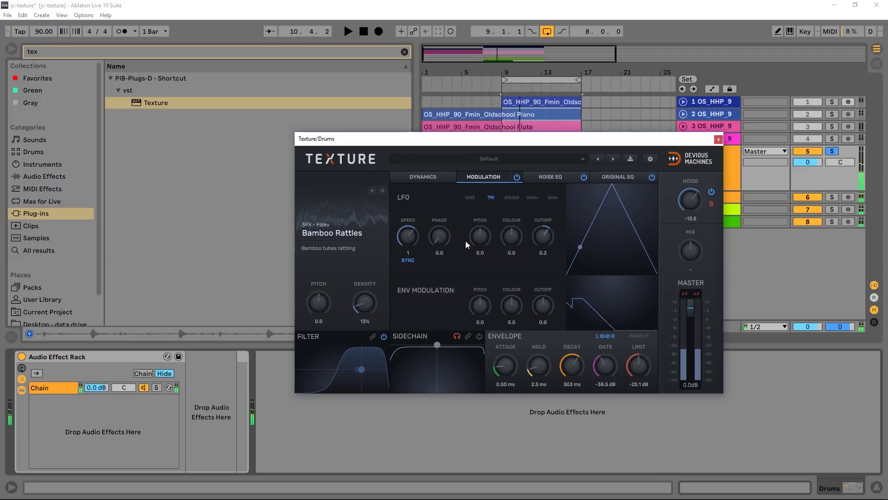
# Step: Unsync the LFO, slow its speed to 0.39 Hz and change its shape to sine
pyautogui.click(409, 261)
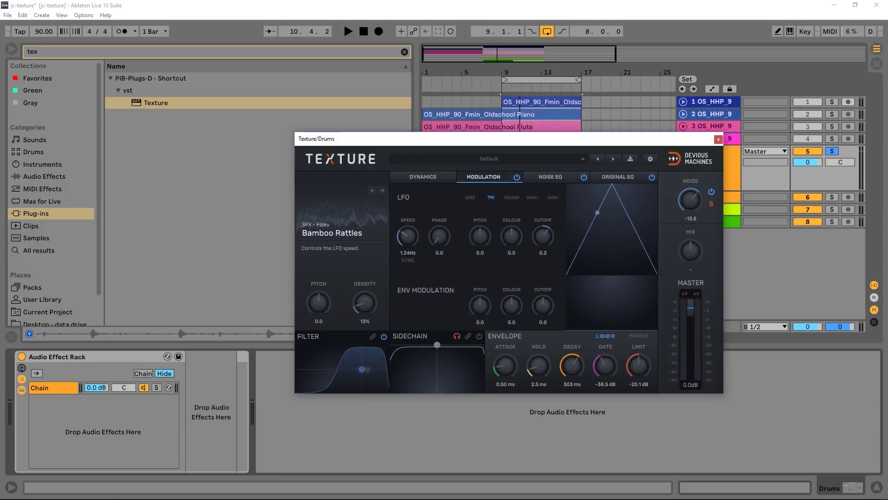
pyautogui.scroll(-3, 407, 237)
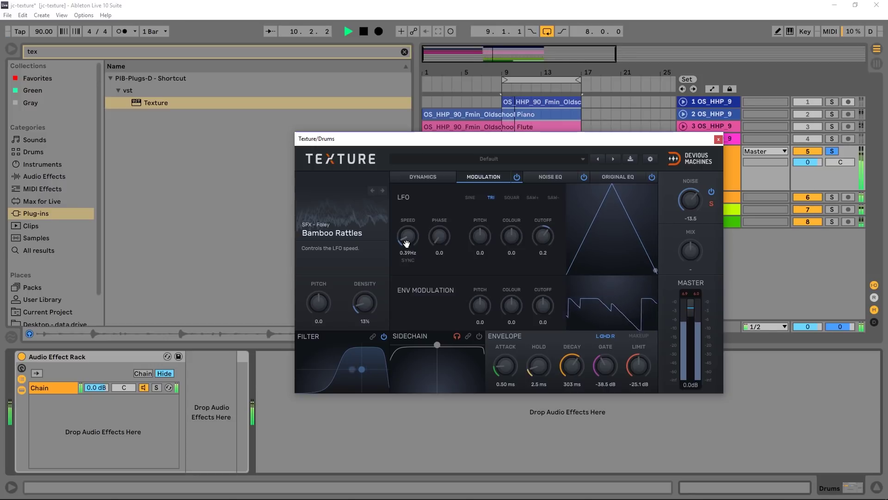
pyautogui.click(469, 197)
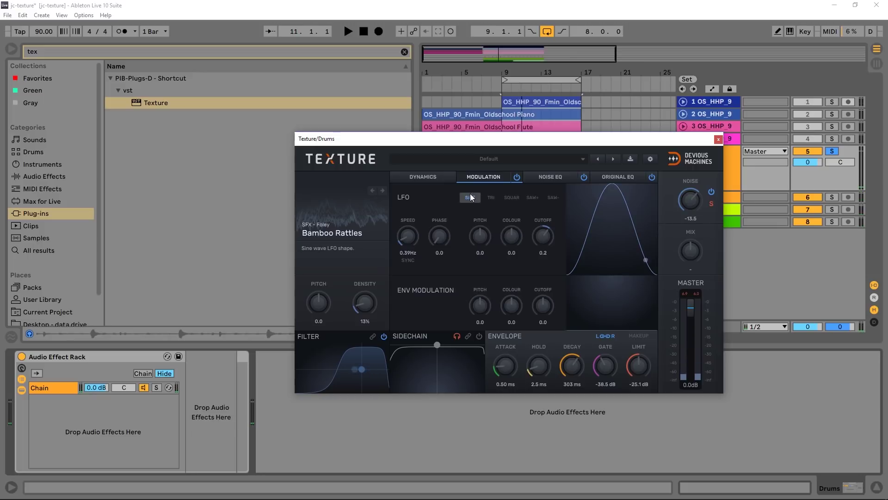
# Step: Raise the Bamboo Rattles pitch to 3.2 and lower the noise level to -27.4 while the drums play
pyautogui.press('space')
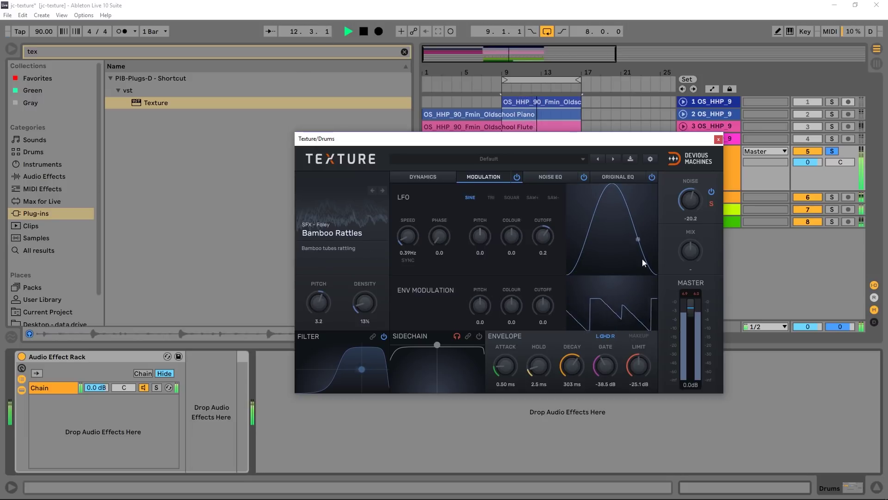
pyautogui.moveTo(689, 200); pyautogui.dragTo(689, 213)
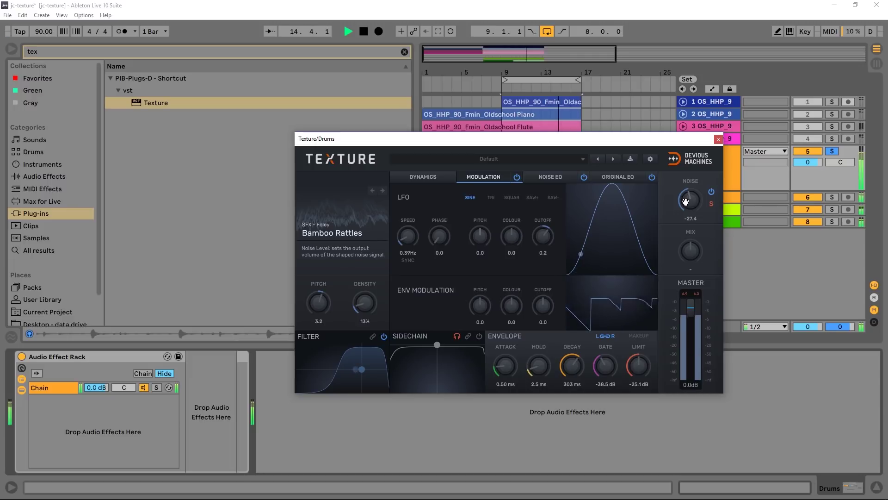
pyautogui.press('space')
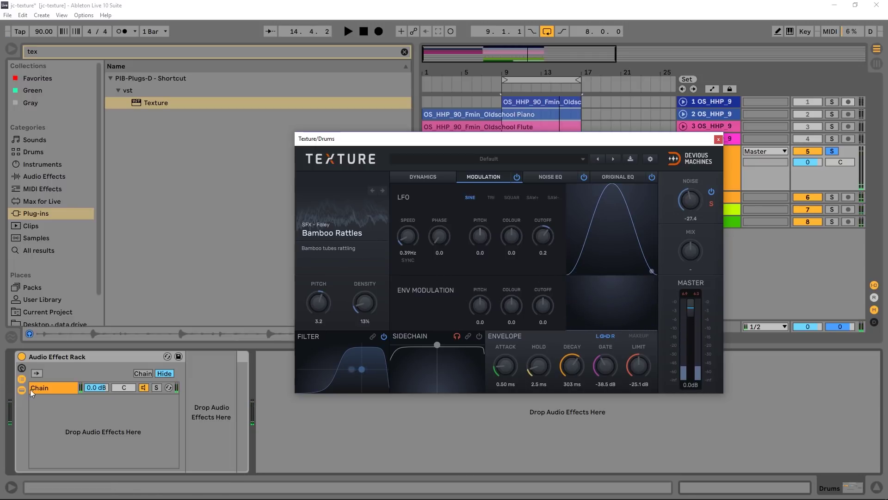
# Step: Duplicate the Texture chain in the rack, close the original's window and set the copy's mix to 100 Wet
pyautogui.click(50, 389)
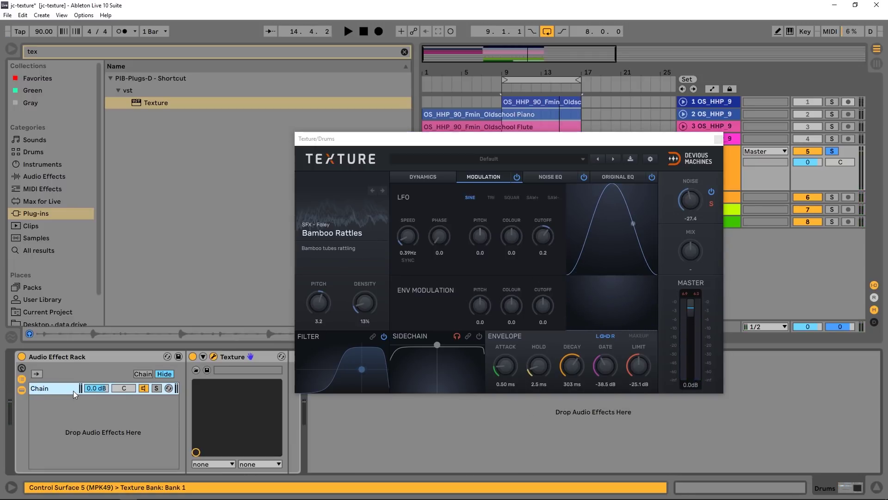
pyautogui.hotkey('ctrl', 'd')
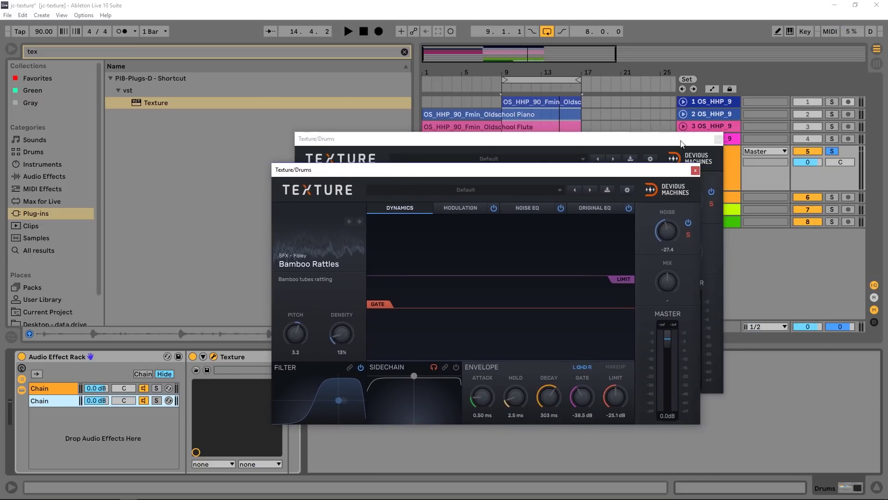
pyautogui.moveTo(675, 141); pyautogui.dragTo(648, 91)
pyautogui.click(652, 90)
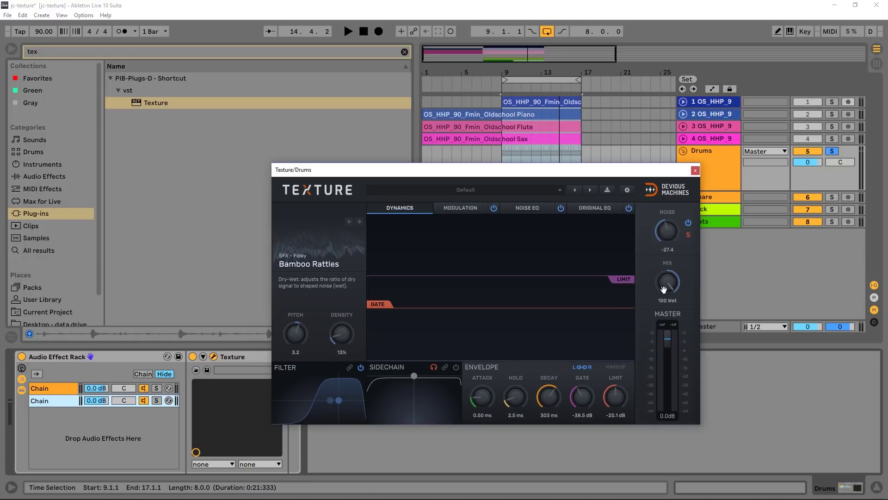
# Step: Duplicate the first chain once more, and turn the original into a chain without Texture named dry
pyautogui.click(41, 400)
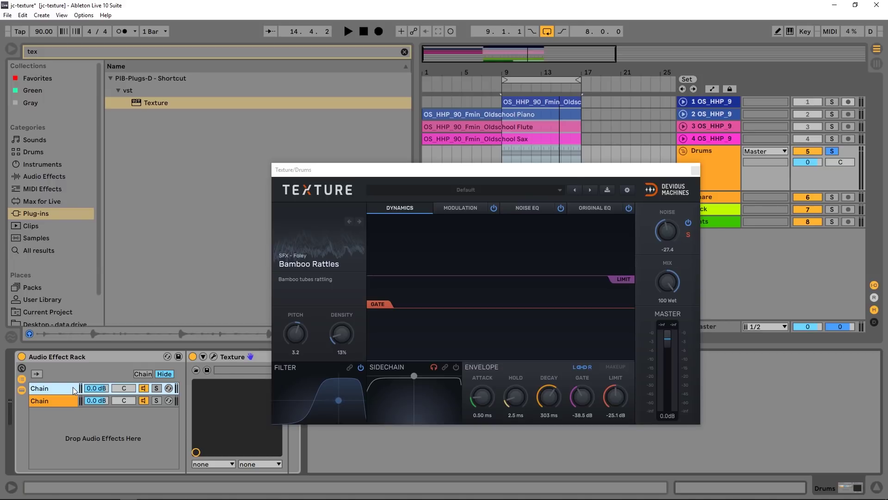
pyautogui.hotkey('ctrl', 'd')
pyautogui.click(239, 353)
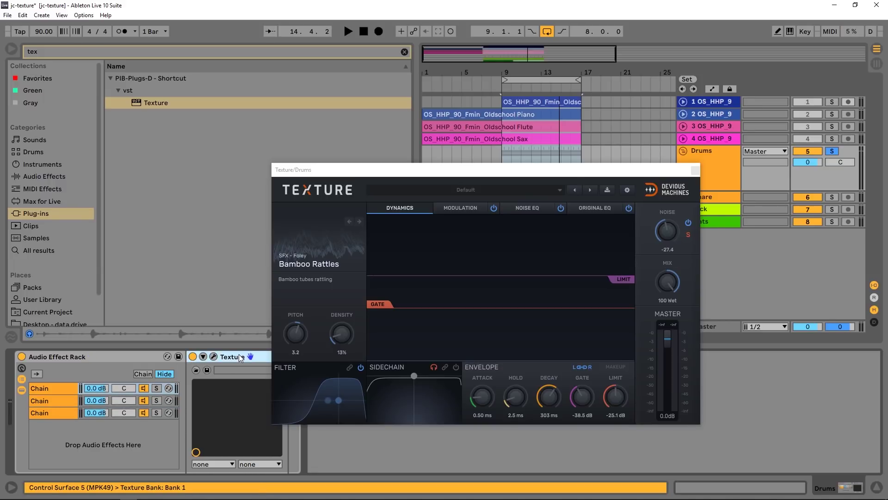
pyautogui.press('Delete')
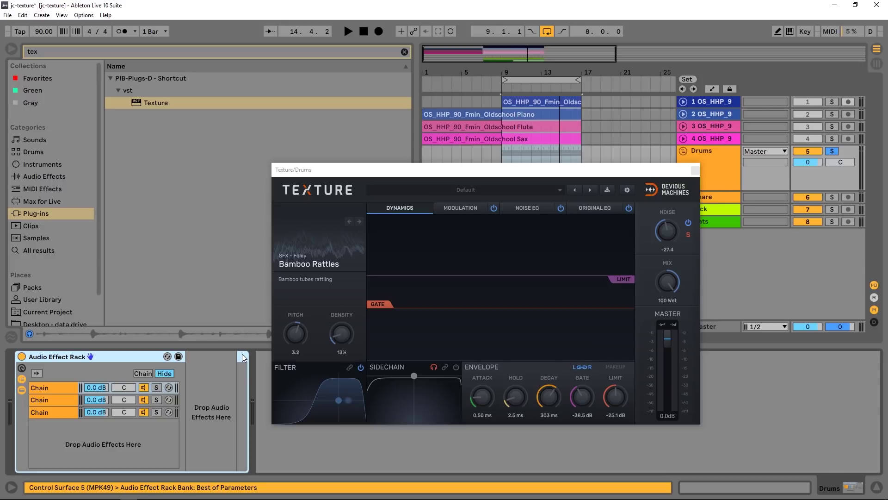
pyautogui.click(52, 387)
pyautogui.write('dry')
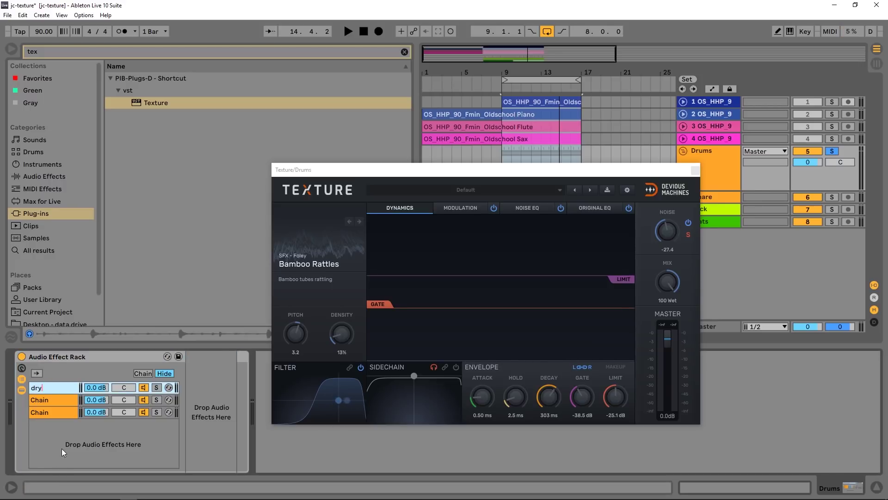
# Step: Set the mix of Texture in the second chain to 100 Wet and close both Texture windows
pyautogui.click(47, 399)
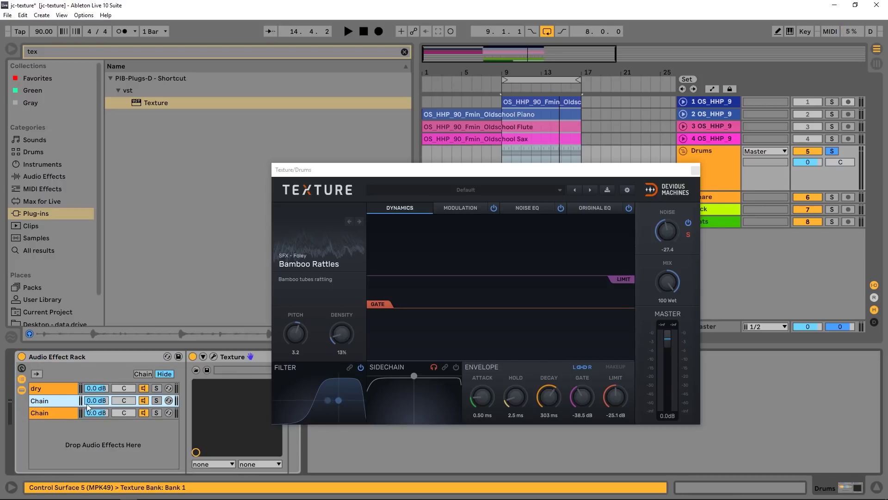
pyautogui.click(213, 356)
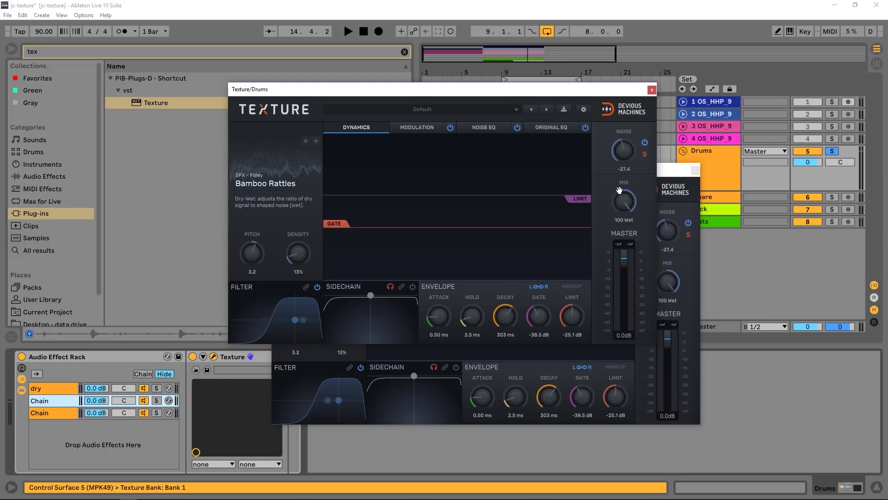
pyautogui.click(652, 90)
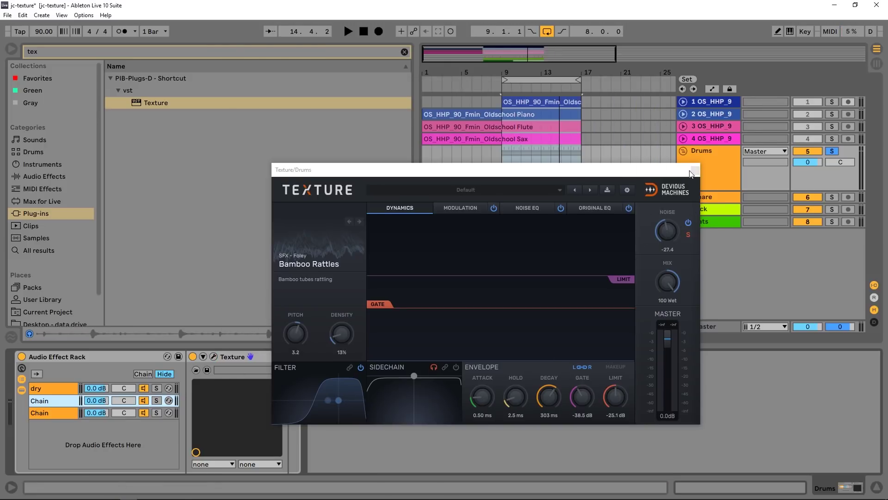
pyautogui.click(693, 172)
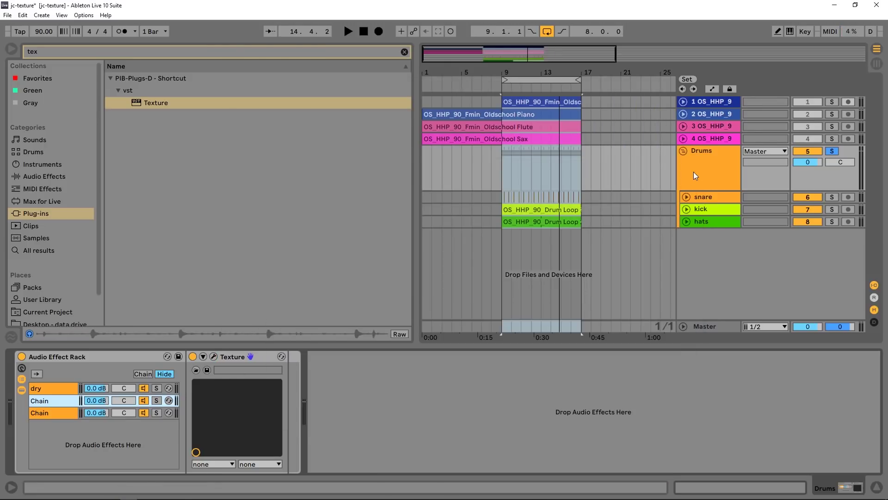
# Step: Extend the zones of both Texture chains across 0 to 127 and fade them in over the full range
pyautogui.click(46, 388)
pyautogui.click(143, 373)
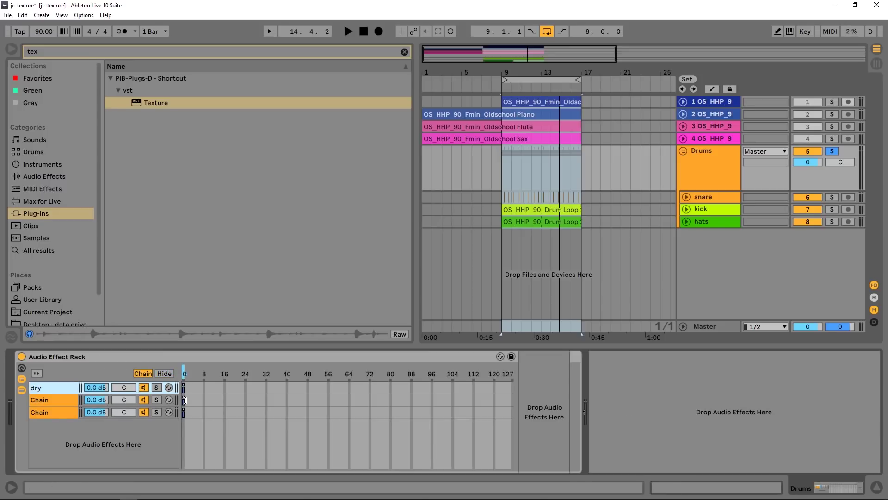
pyautogui.moveTo(185, 400); pyautogui.dragTo(298, 405)
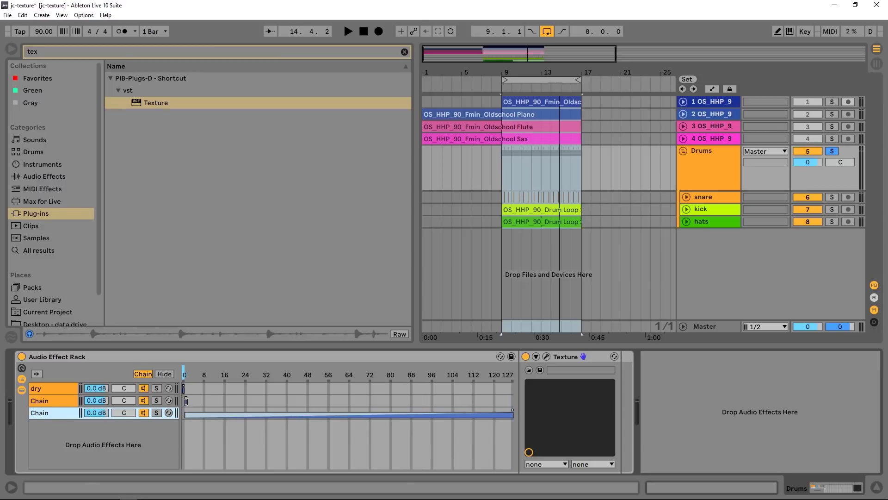
pyautogui.moveTo(186, 401); pyautogui.dragTo(563, 384)
pyautogui.moveTo(185, 397); pyautogui.dragTo(520, 406)
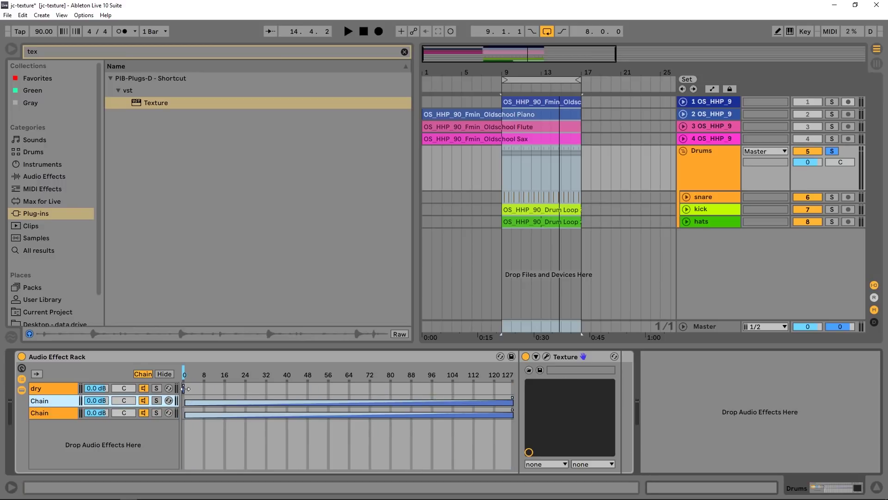
# Step: Extend the dry chain's zone across the full range and fade it out toward 127
pyautogui.moveTo(185, 388); pyautogui.dragTo(509, 390)
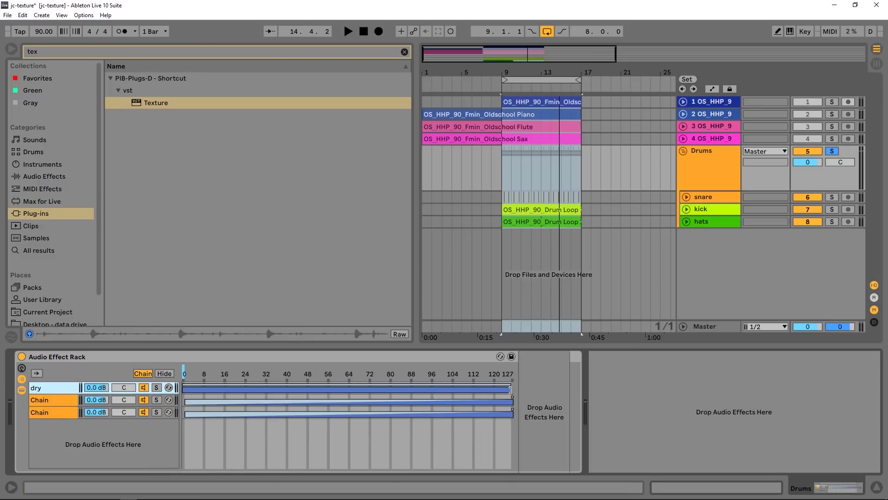
pyautogui.click(184, 404)
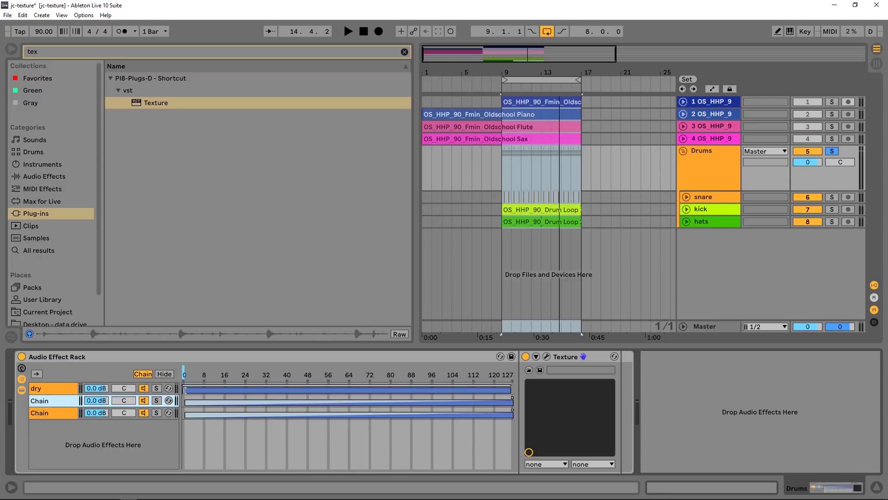
pyautogui.click(183, 374)
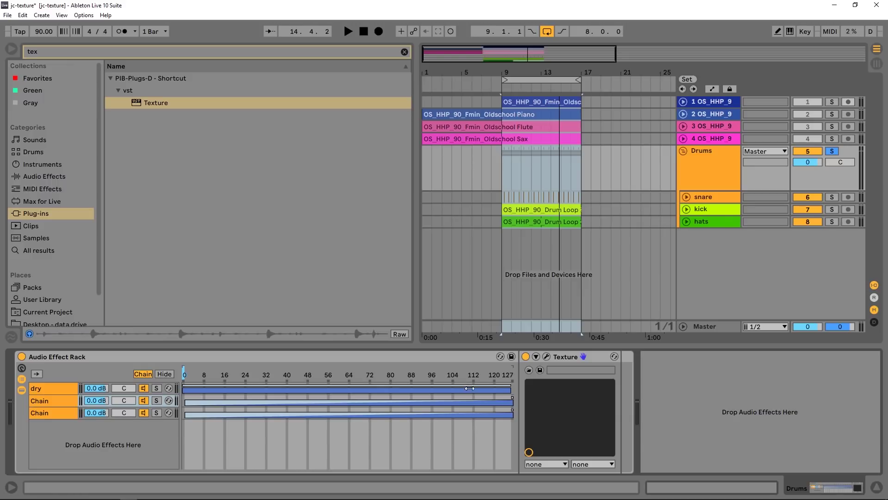
pyautogui.moveTo(511, 384); pyautogui.dragTo(124, 396)
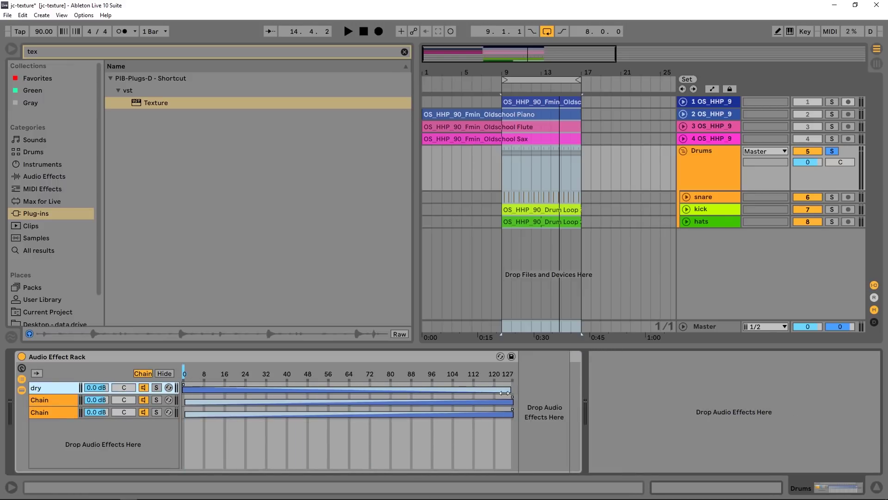
# Step: Map the rack's chain selector to Macro 1 and rename that macro dry/wet
pyautogui.rightClick(184, 371)
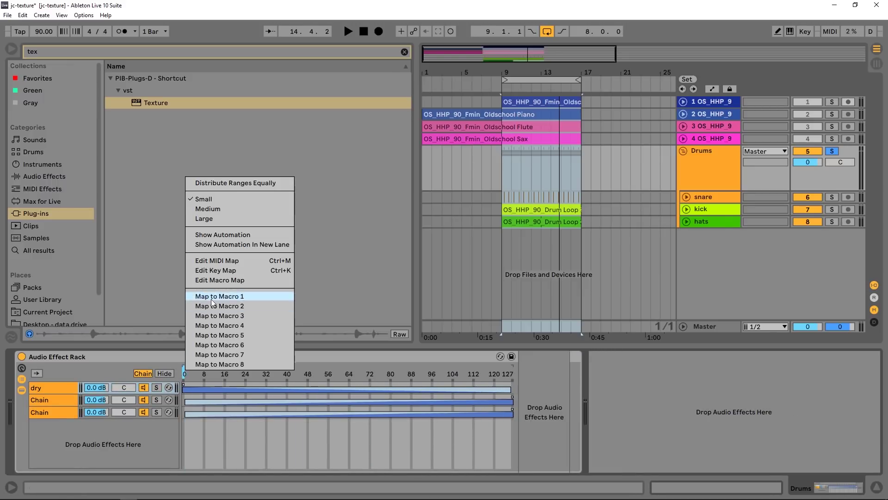
pyautogui.click(212, 297)
pyautogui.rightClick(40, 396)
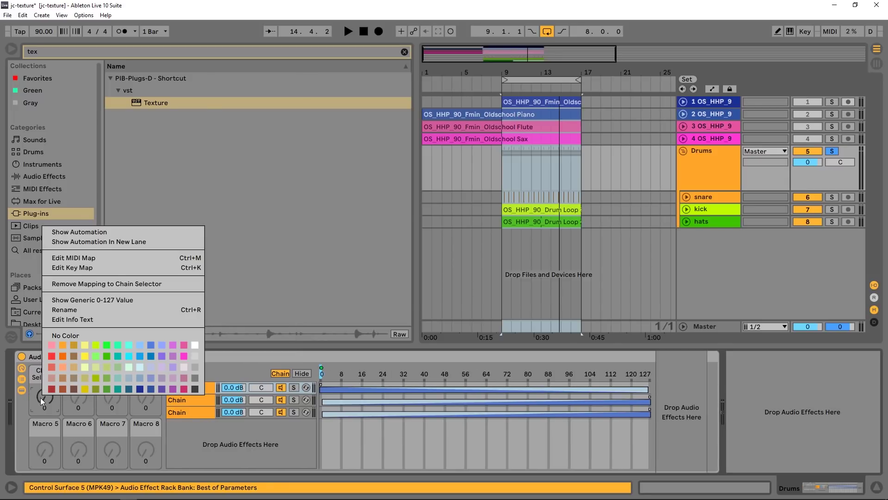
pyautogui.press('Escape')
pyautogui.hotkey('ctrl', 'r')
pyautogui.write('dry/wet')
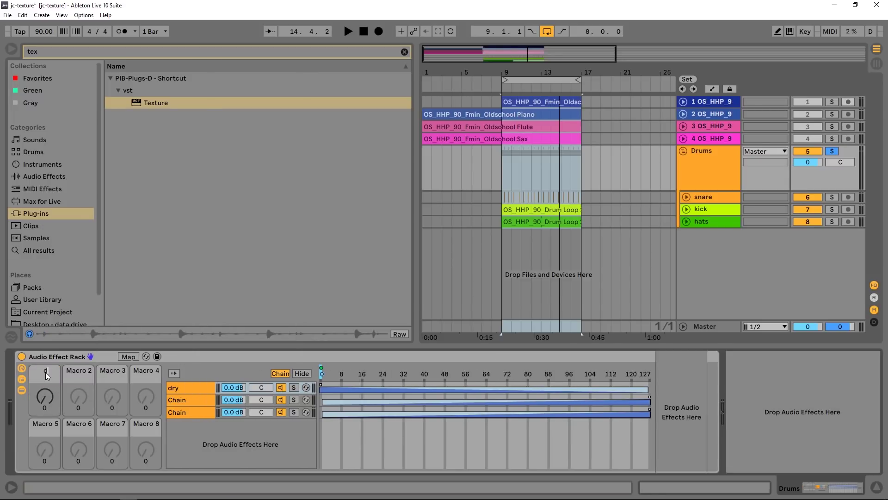
pyautogui.press('Return')
# Step: Play the drums and sweep the dry/wet macro up and back down to 67 to hear the blend
pyautogui.moveTo(44, 397); pyautogui.dragTo(45, 366)
pyautogui.press('space')
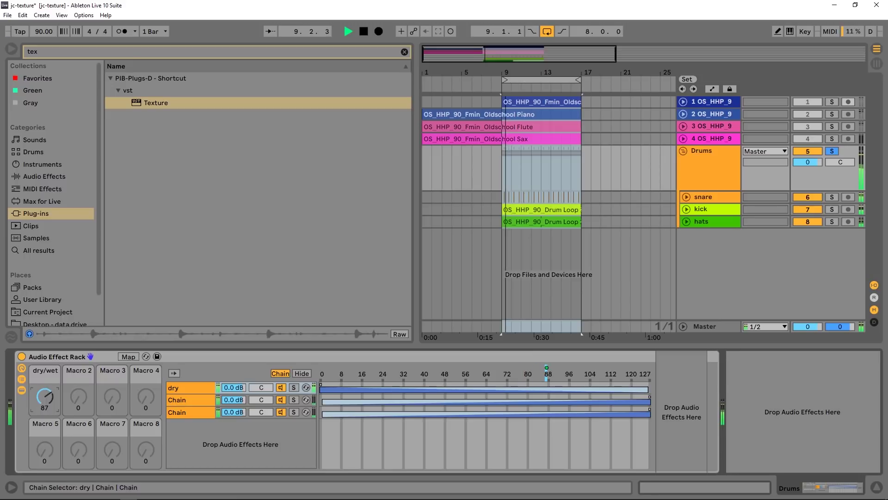
pyautogui.moveTo(45, 397); pyautogui.dragTo(45, 370)
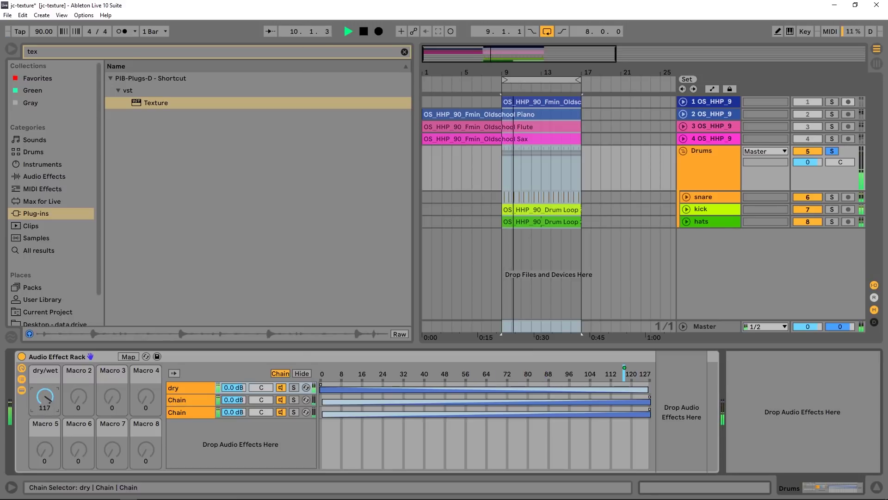
pyautogui.moveTo(48, 400); pyautogui.dragTo(48, 415)
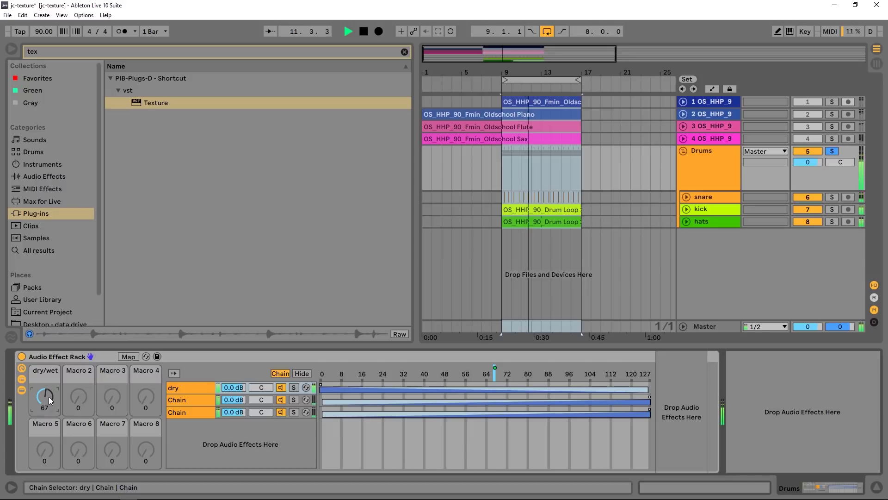
pyautogui.press('space')
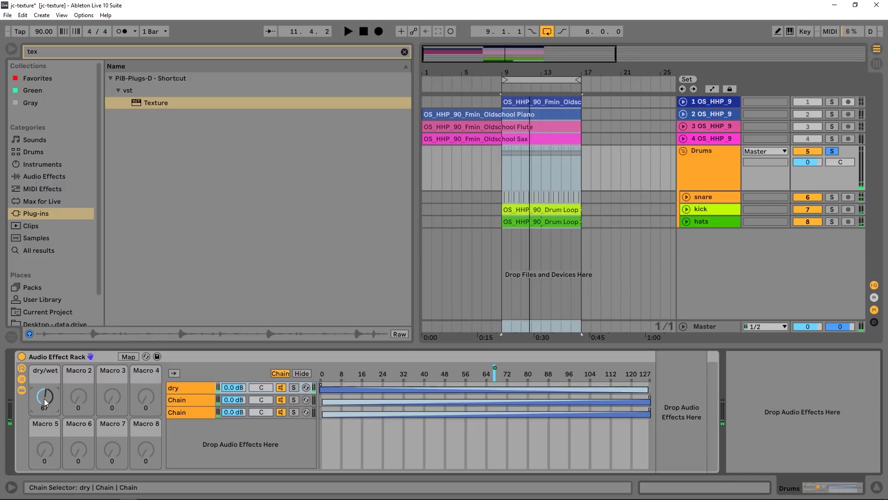
# Step: Open Texture from the third chain, solo that chain, set the dry/wet macro to 95 and start playback
pyautogui.click(177, 412)
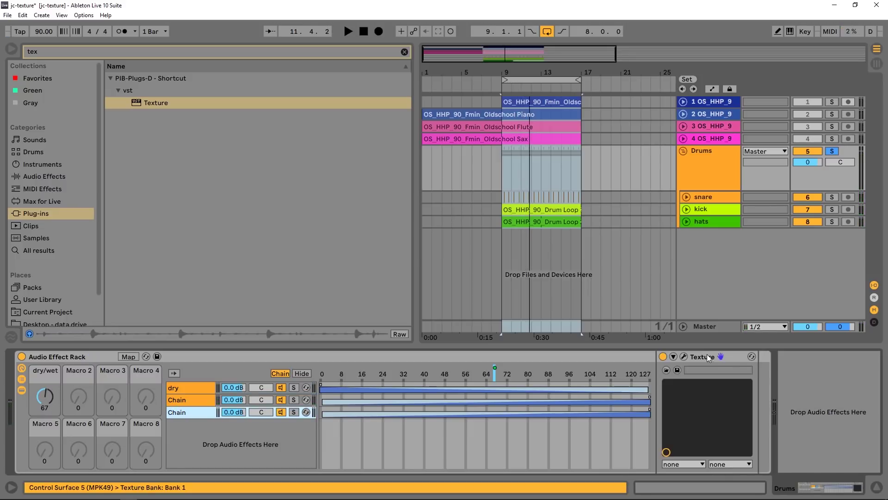
pyautogui.click(685, 358)
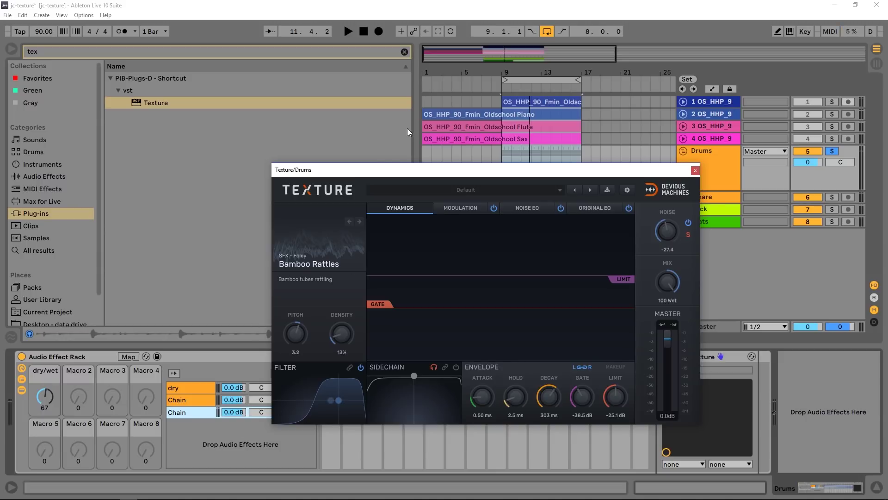
pyautogui.moveTo(377, 171); pyautogui.dragTo(520, 152)
pyautogui.click(294, 413)
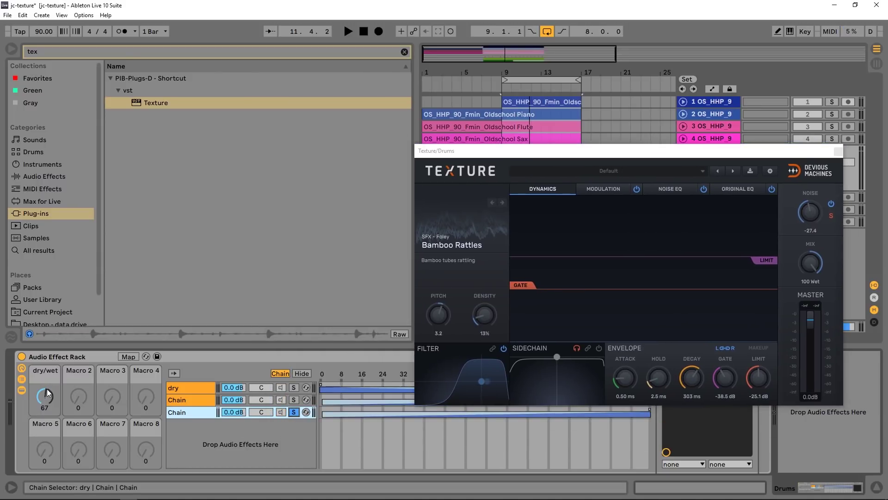
pyautogui.moveTo(44, 398); pyautogui.dragTo(44, 387)
pyautogui.press('space')
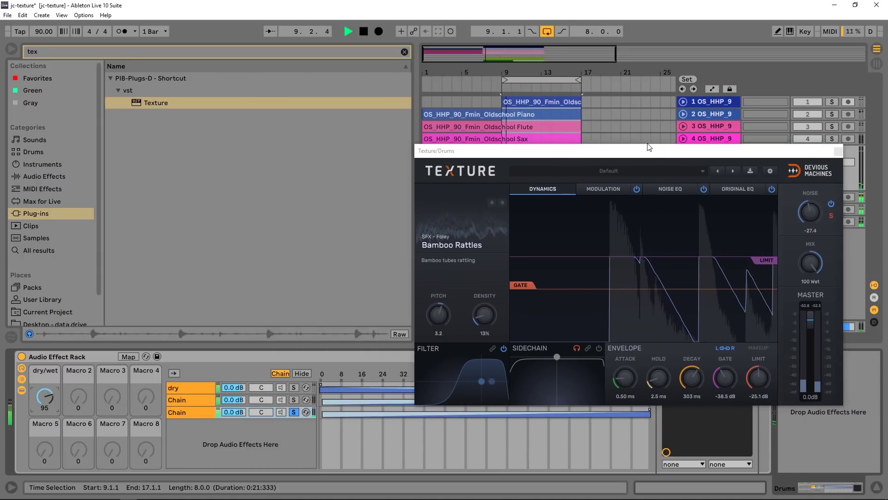
# Step: Load the Guiro factory preset from the Percussion category into the third chain's Texture and audition it
pyautogui.click(459, 245)
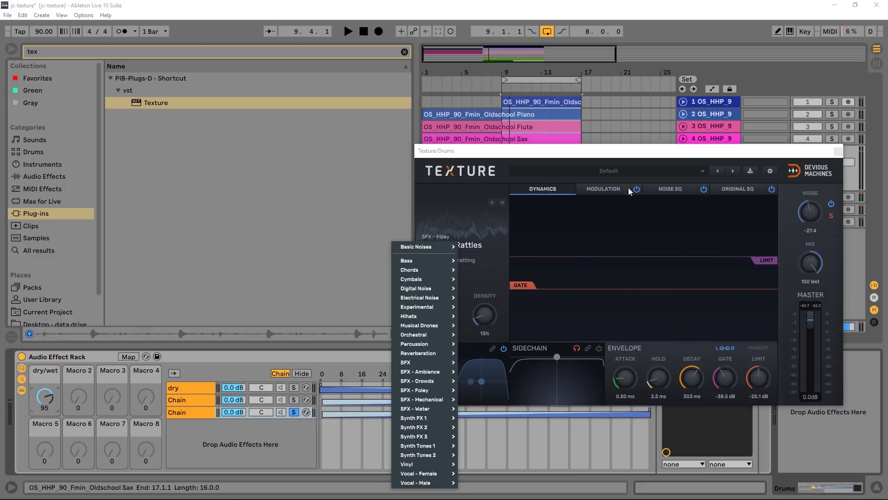
pyautogui.click(634, 170)
pyautogui.moveTo(560, 215)
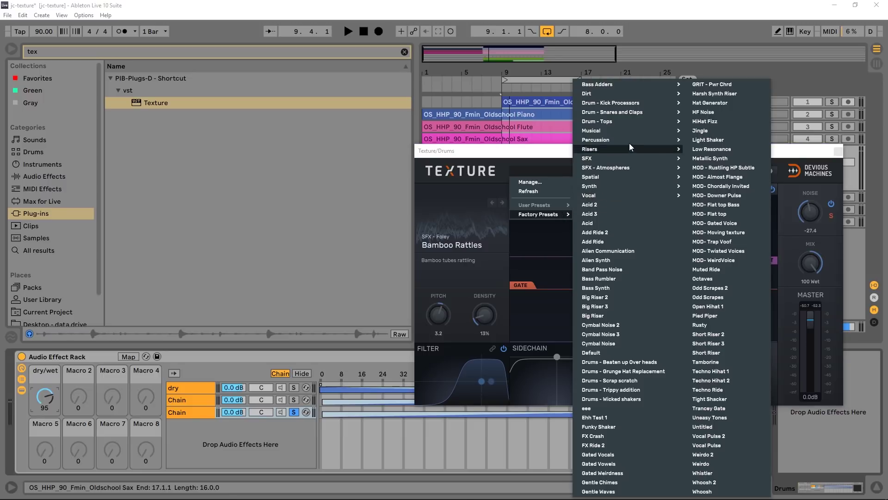
pyautogui.moveTo(637, 140)
pyautogui.click(771, 140)
pyautogui.press('space')
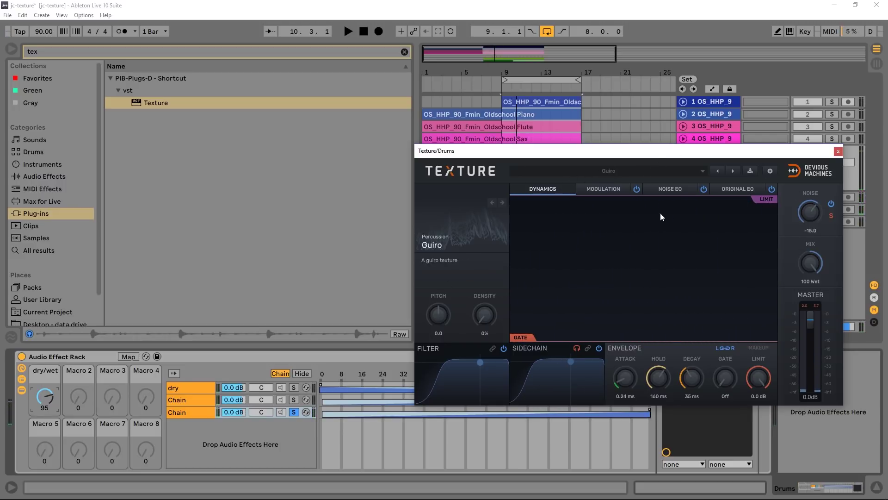
# Step: Show Texture's modulation settings and load the Funky Shaker factory preset from the Drum - Tops category
pyautogui.click(604, 189)
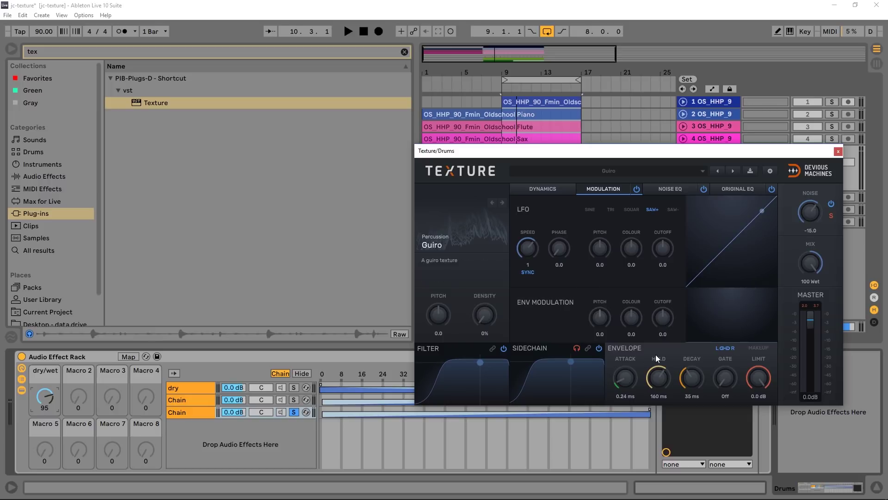
pyautogui.click(443, 232)
pyautogui.moveTo(481, 313)
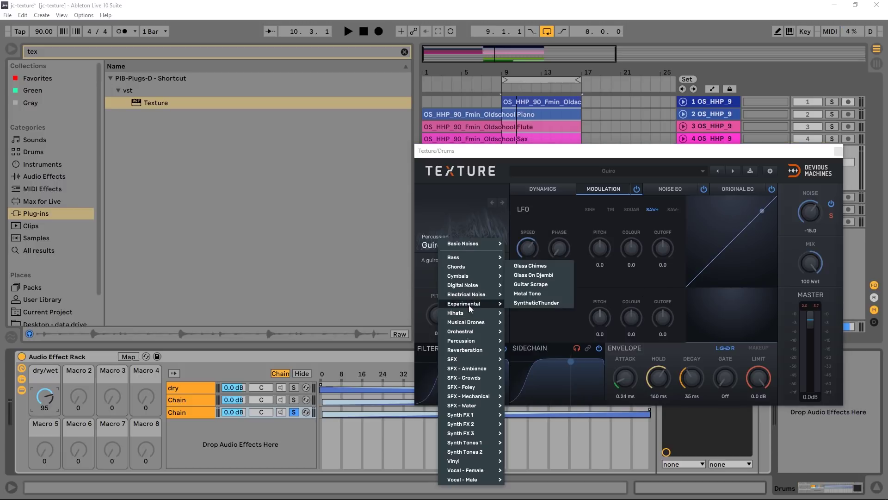
pyautogui.click(639, 174)
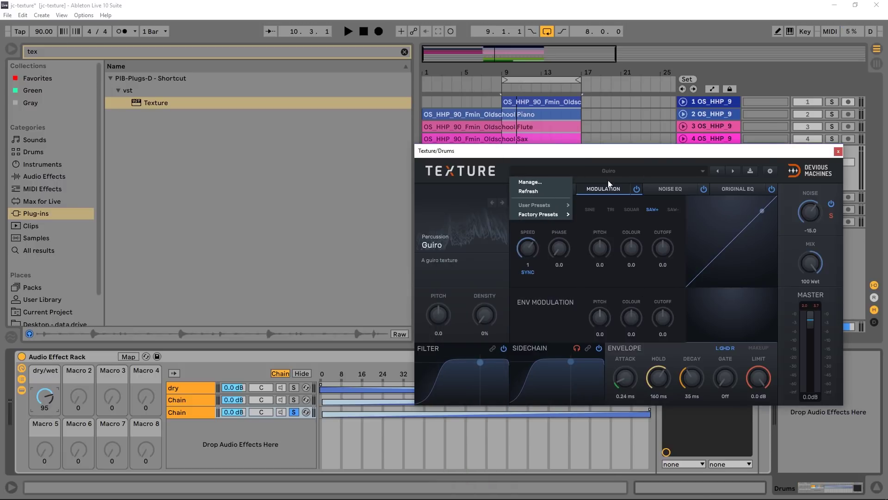
pyautogui.moveTo(539, 214)
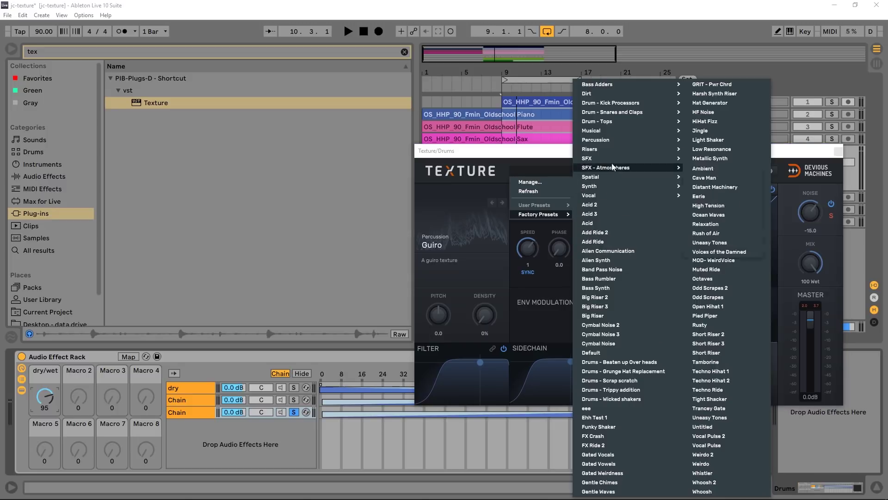
pyautogui.moveTo(616, 123)
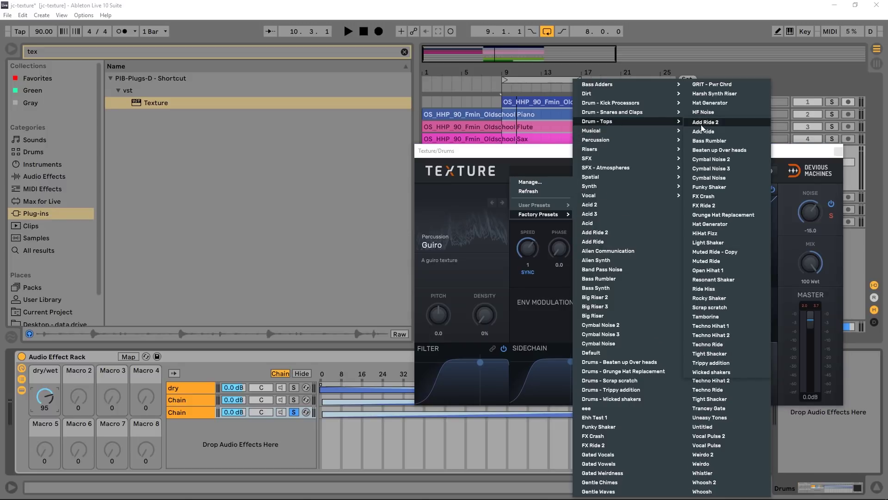
pyautogui.click(709, 187)
# Step: During playback, set Texture's mix to 100 Wet, noise to -8.4, attack to 0.10 ms and hold to 2.4 ms
pyautogui.press('space')
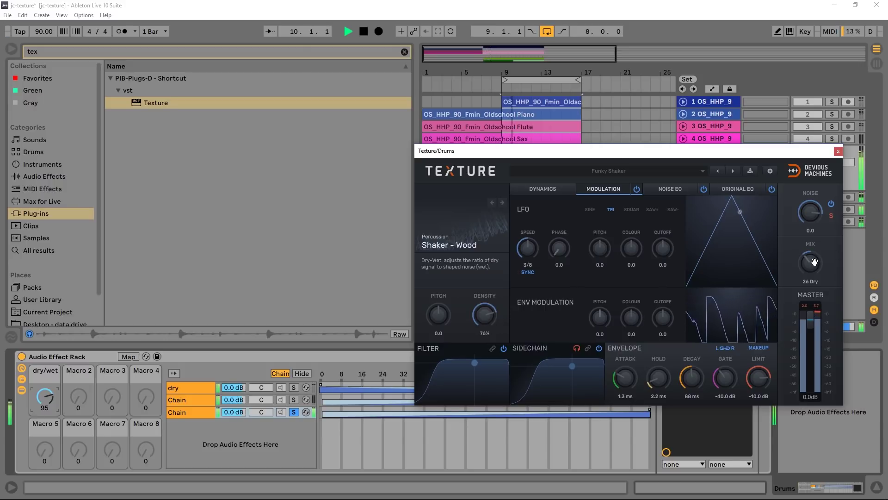
pyautogui.moveTo(812, 261); pyautogui.dragTo(798, 227)
pyautogui.moveTo(759, 154); pyautogui.dragTo(587, 157)
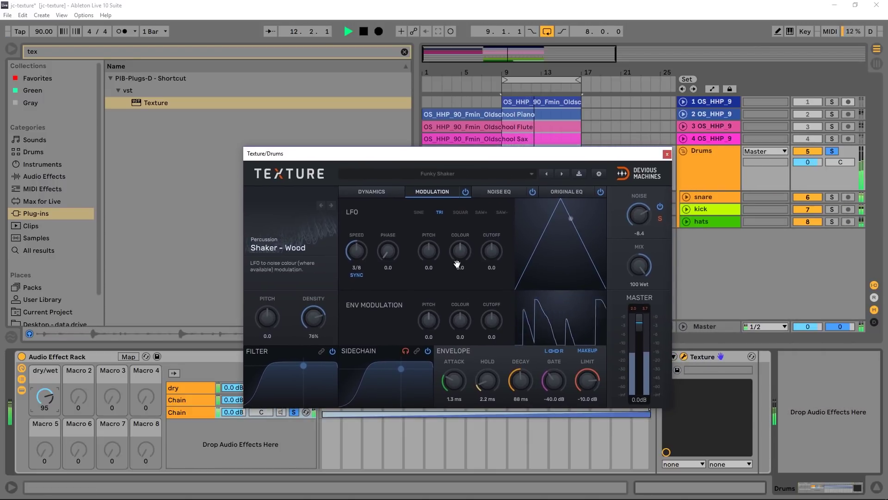
pyautogui.moveTo(458, 395); pyautogui.dragTo(456, 383)
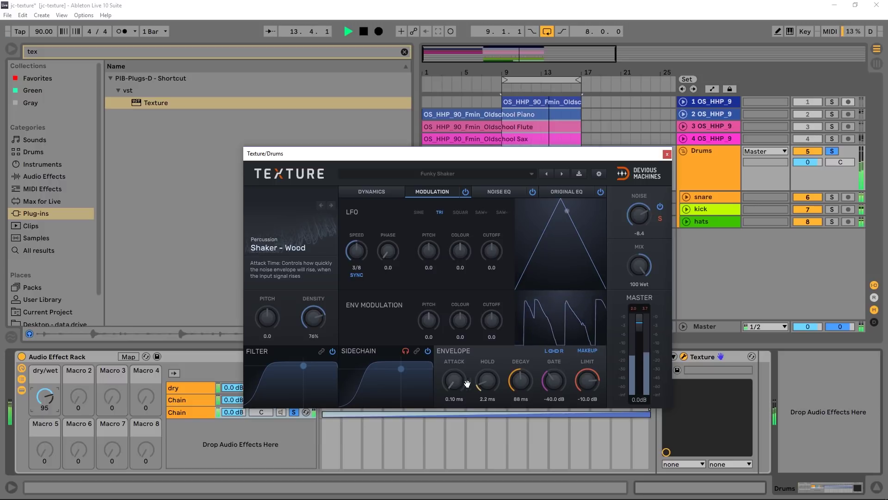
pyautogui.moveTo(487, 381)
pyautogui.mouseDown()
pyautogui.moveTo(487, 326)
pyautogui.moveTo(487, 381)
pyautogui.mouseUp()
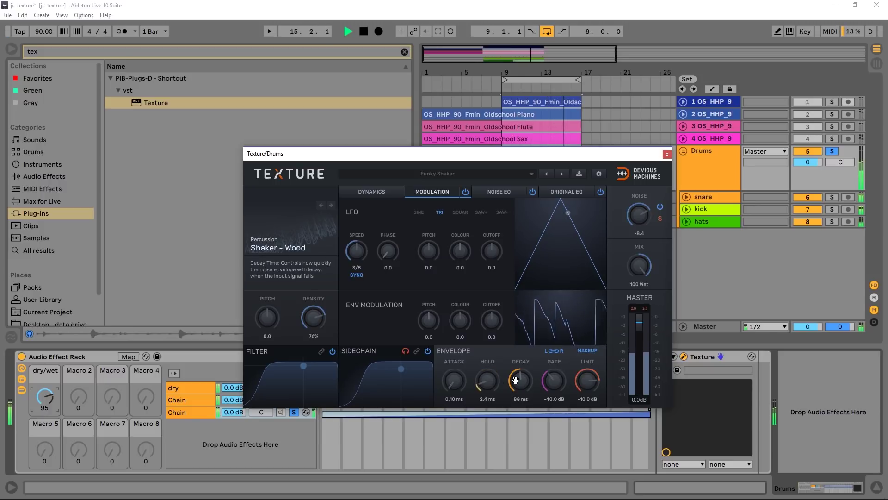
# Step: Unsolo the Drums group and the third chain, and balance the shaker with dry/wet at 65 and noise at -20.7
pyautogui.click(832, 151)
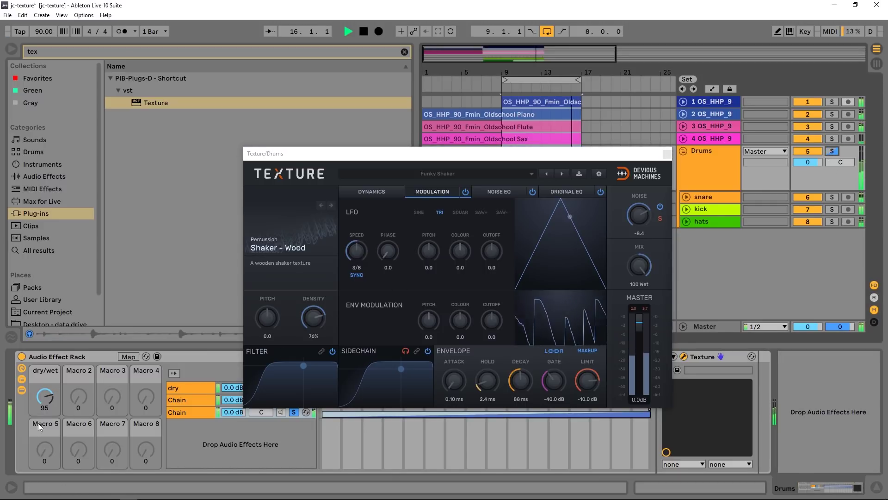
pyautogui.moveTo(44, 397); pyautogui.dragTo(44, 410)
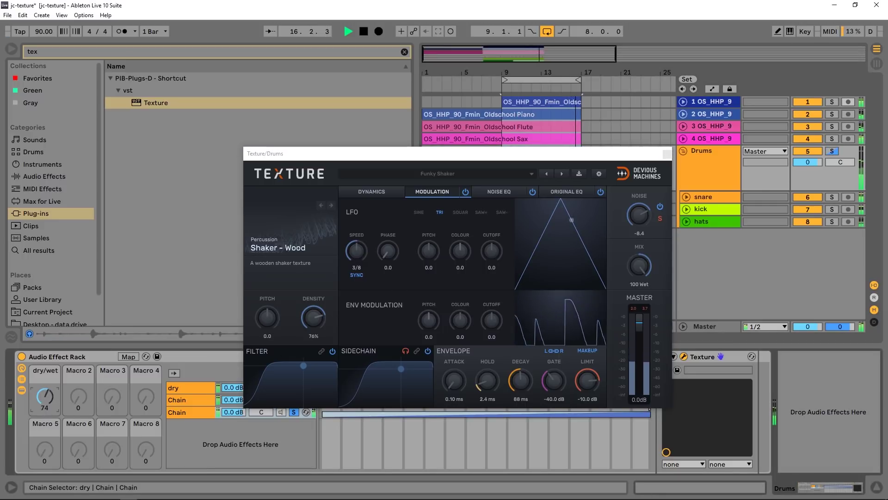
pyautogui.click(294, 411)
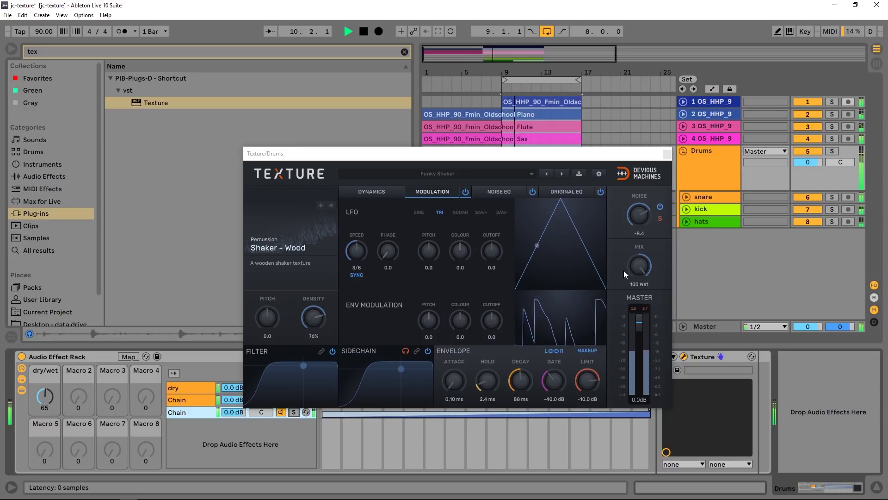
pyautogui.moveTo(638, 213); pyautogui.dragTo(638, 232)
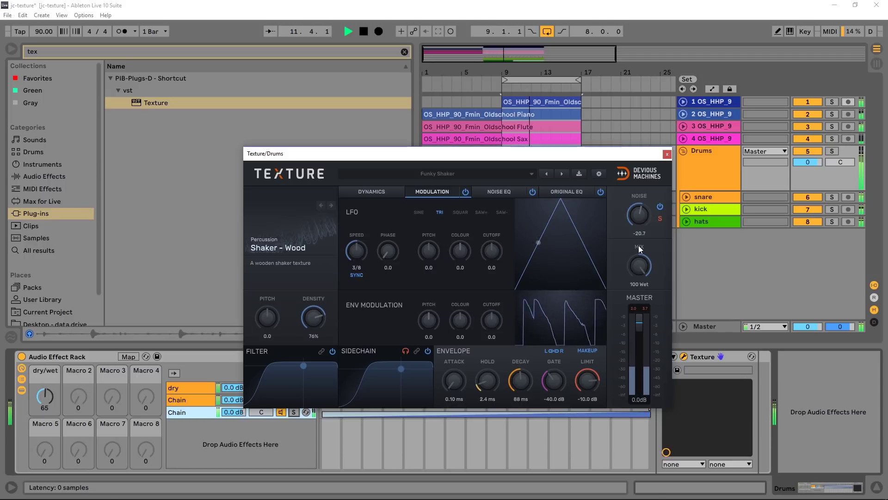
# Step: Solo the Drums group, compare dry/wet at 0 with 59, and toggle the rack off and on to compare with the bypassed sound
pyautogui.click(832, 152)
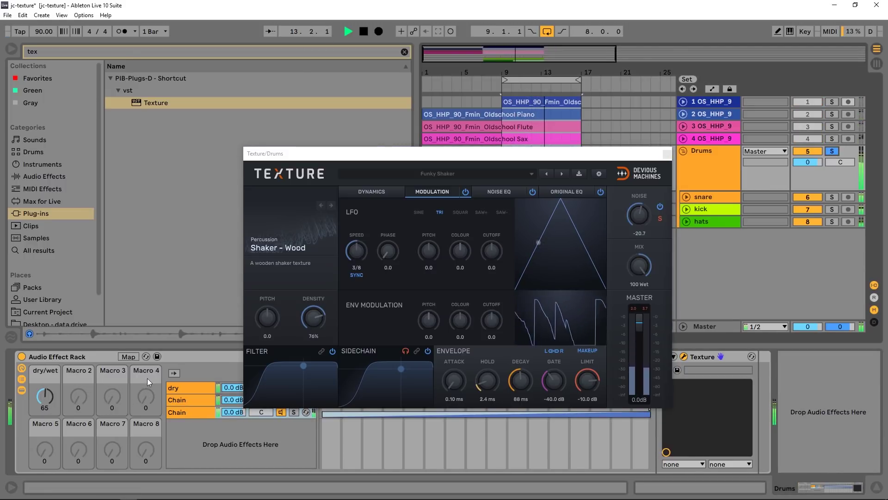
pyautogui.moveTo(45, 396); pyautogui.dragTo(45, 425)
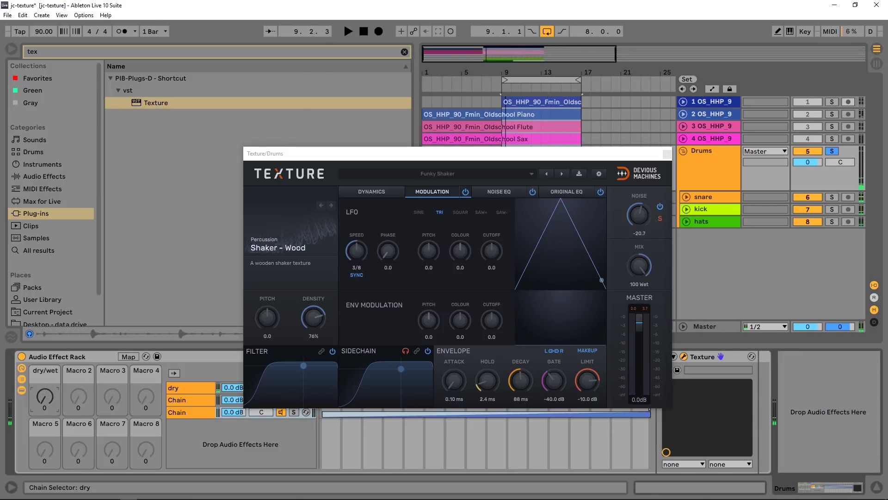
pyautogui.press('space')
pyautogui.moveTo(45, 400)
pyautogui.mouseDown()
pyautogui.moveTo(45, 385)
pyautogui.moveTo(41, 401)
pyautogui.mouseUp()
pyautogui.click(23, 357)
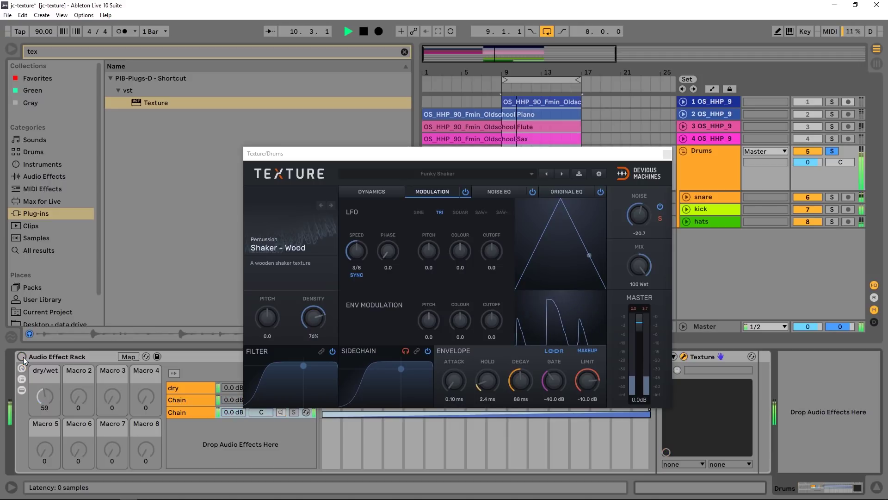
pyautogui.click(22, 357)
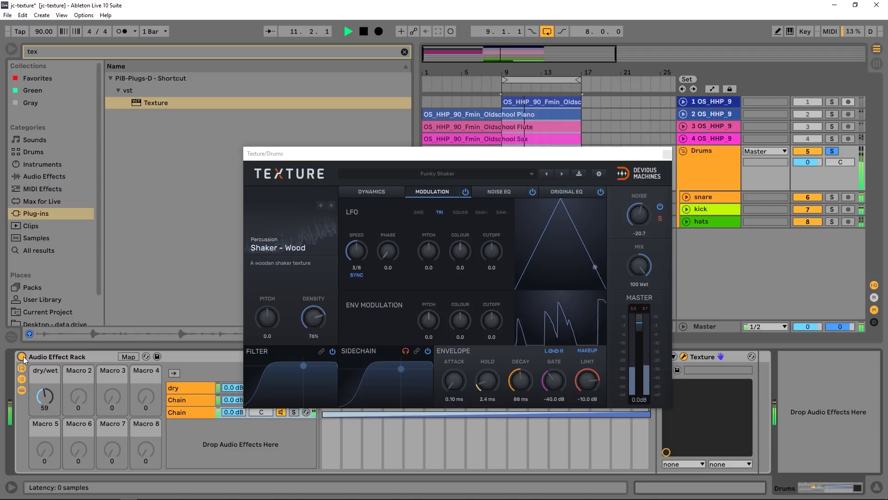
pyautogui.press('space')
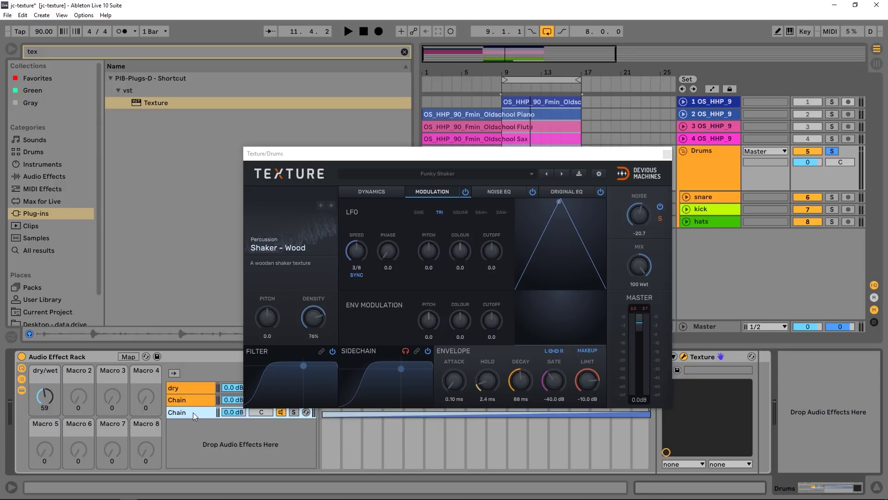
# Step: Duplicate the third chain, set the copy's noise source to Light Walla from SFX - Crowds, and solo the new chain during playback
pyautogui.hotkey('ctrl', 'd')
pyautogui.click(279, 250)
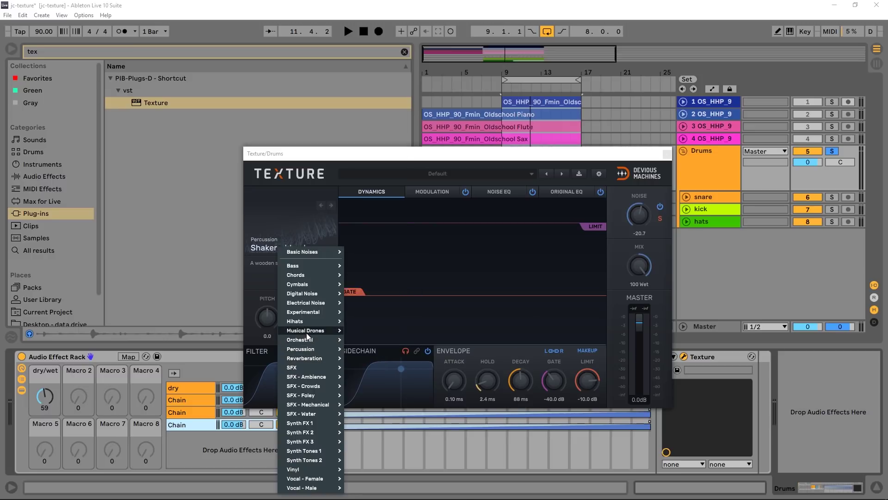
pyautogui.moveTo(304, 313)
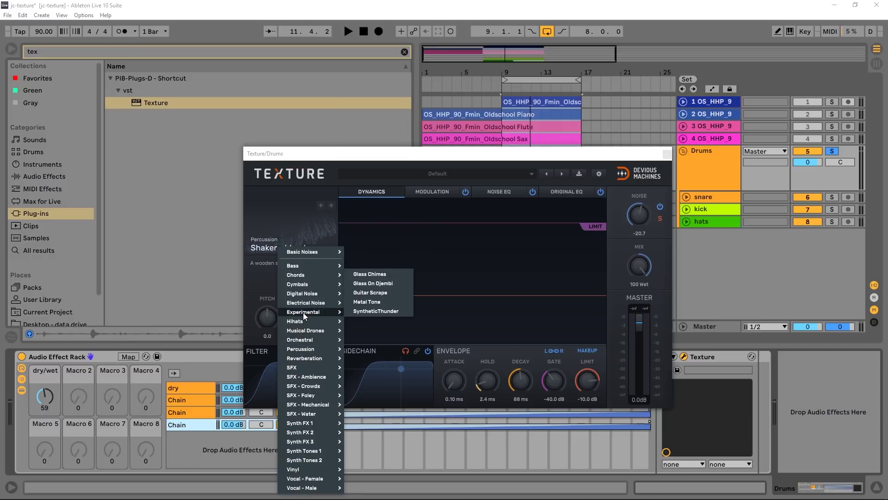
pyautogui.moveTo(322, 385)
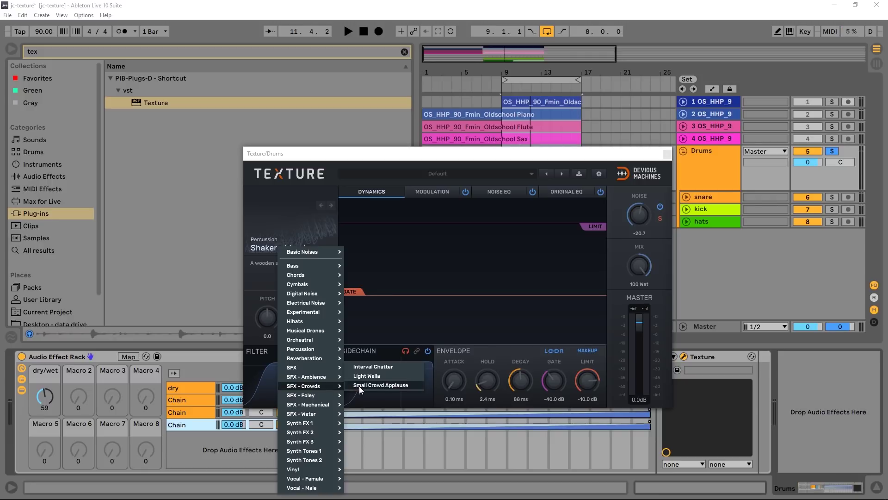
pyautogui.click(365, 375)
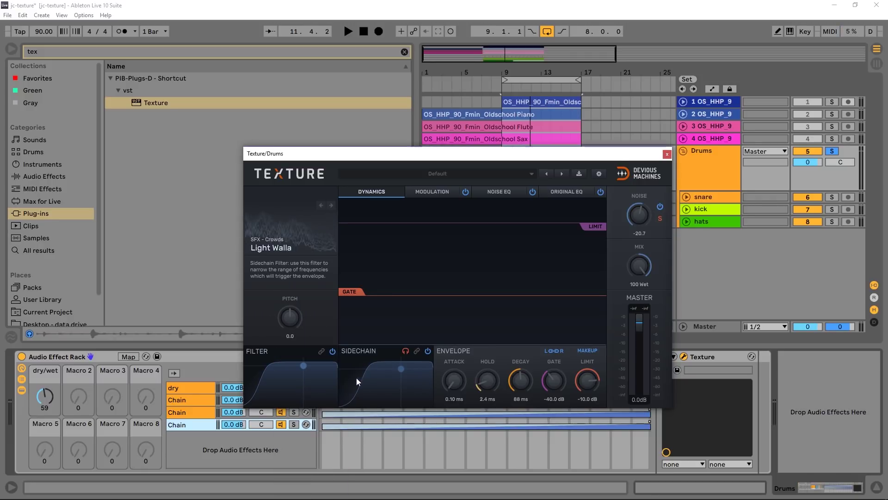
pyautogui.press('space')
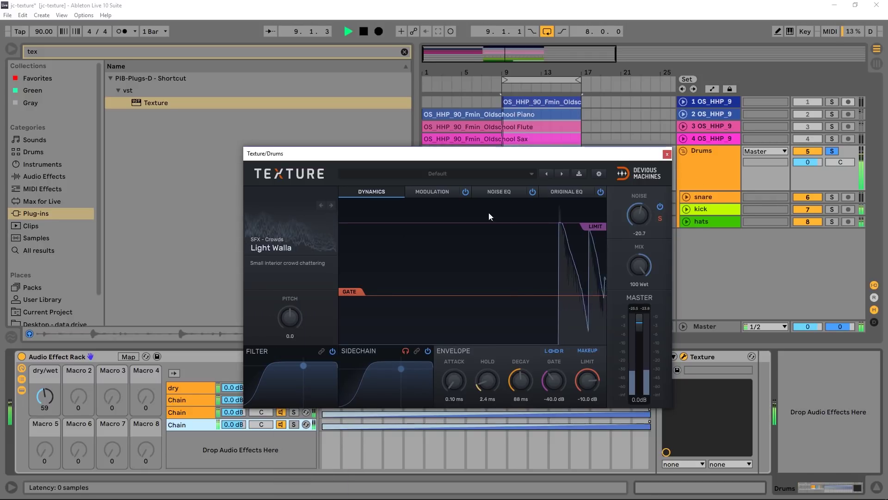
pyautogui.click(291, 425)
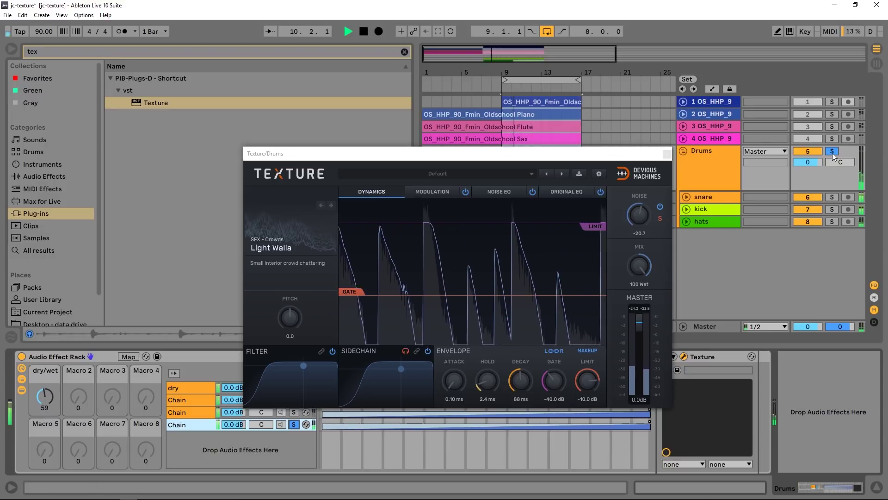
# Step: Set the fourth chain's Texture decay to 485 ms, keep its pitch at 0.0 and raise the noise filter frequency
pyautogui.moveTo(289, 320); pyautogui.dragTo(288, 297)
pyautogui.moveTo(521, 380)
pyautogui.mouseDown()
pyautogui.moveTo(520, 361)
pyautogui.moveTo(515, 388)
pyautogui.mouseUp()
pyautogui.doubleClick(290, 314)
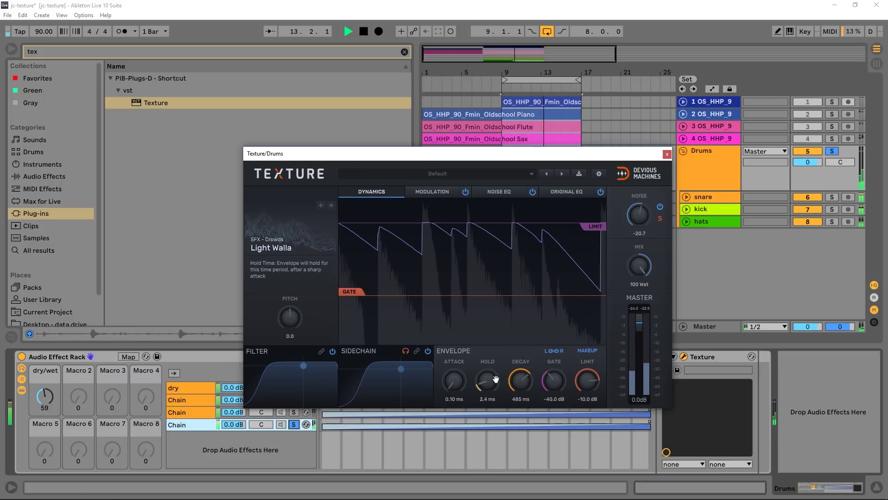
pyautogui.moveTo(302, 365); pyautogui.dragTo(335, 370)
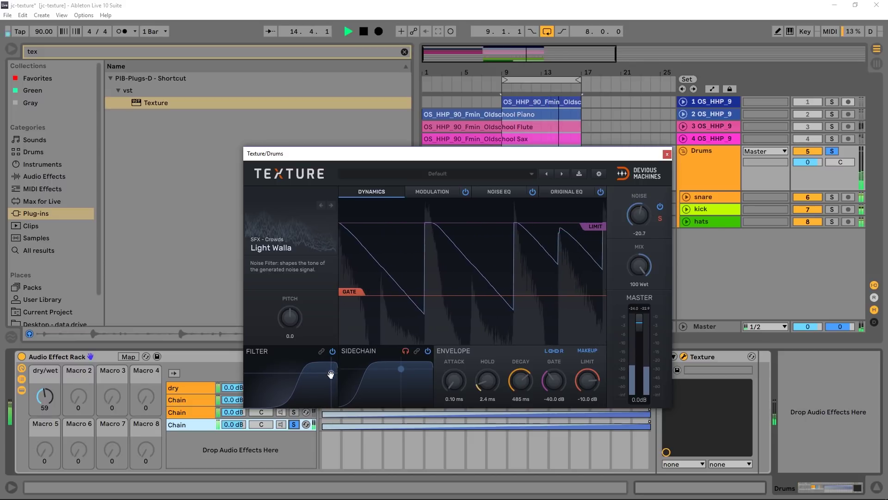
# Step: Set Texture's attack to 1.5 ms, hold to Off, gate to -25.8 dB and limit to 0.0 dB
pyautogui.moveTo(455, 382); pyautogui.dragTo(492, 430)
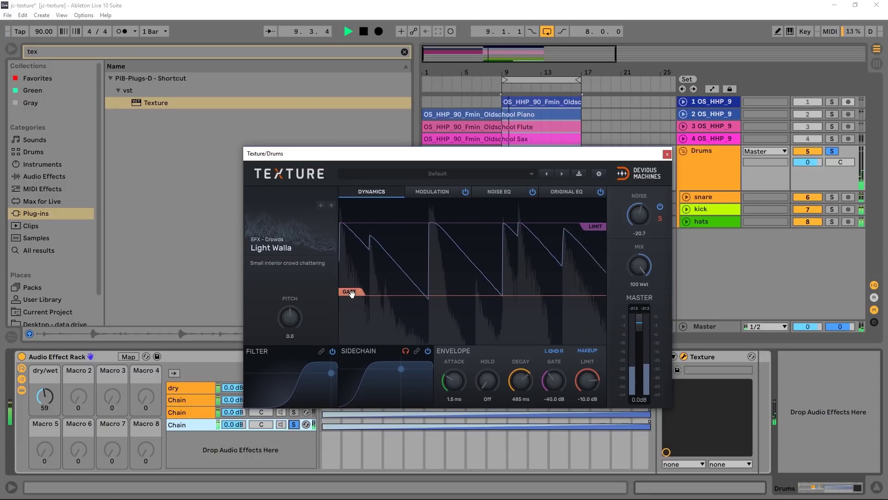
pyautogui.moveTo(351, 292); pyautogui.dragTo(348, 258)
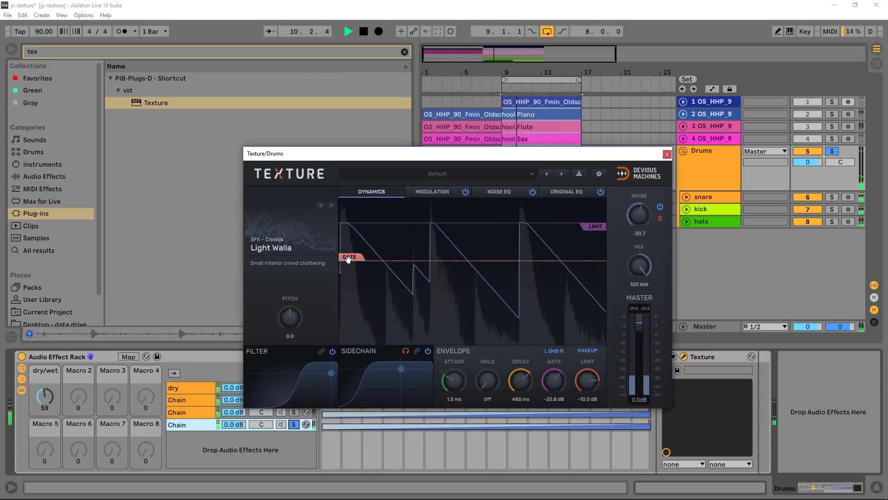
pyautogui.moveTo(595, 226); pyautogui.dragTo(601, 182)
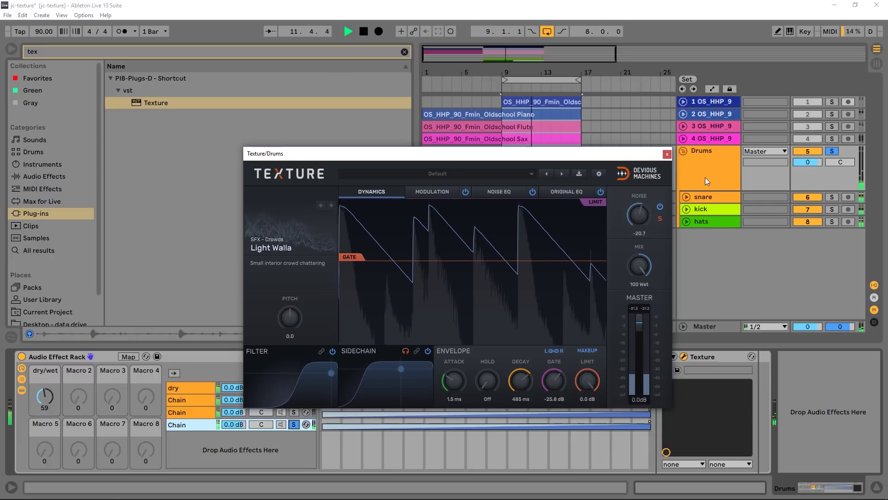
pyautogui.press('space')
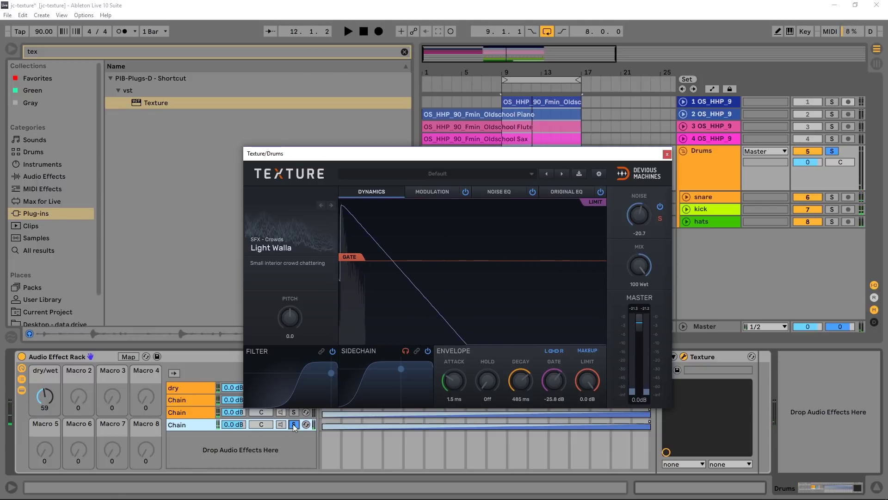
# Step: Unsolo the fourth chain and, during playback, set Texture's decay to 1.76 s and noise to -30.2
pyautogui.click(171, 309)
pyautogui.press('space')
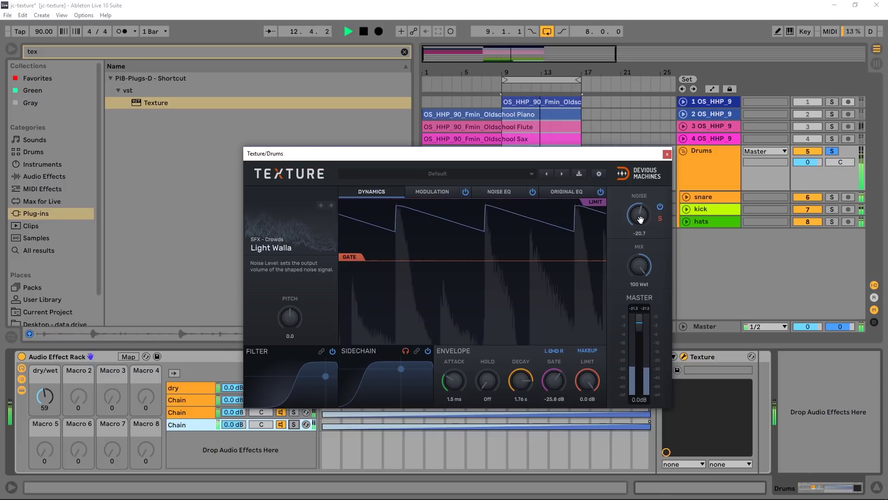
pyautogui.moveTo(640, 218); pyautogui.dragTo(640, 232)
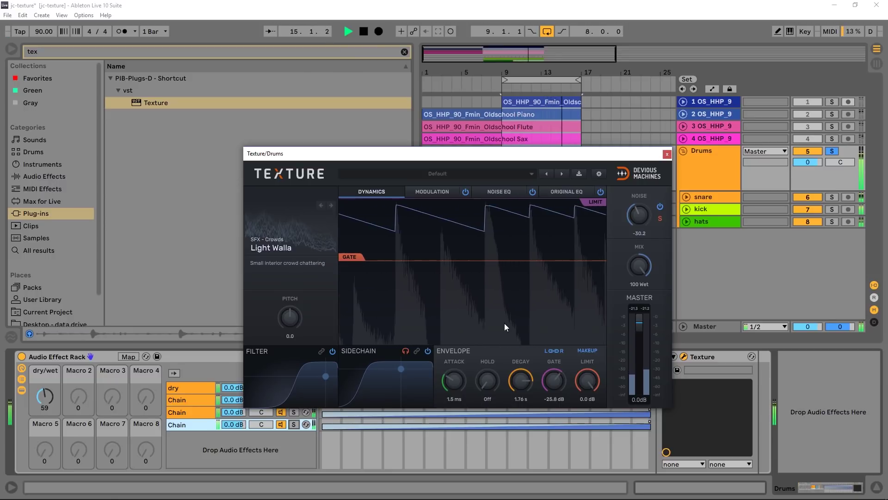
# Step: Compare the fourth chain soloed and unsoloed during playback, and replay all the drum layers together
pyautogui.click(294, 425)
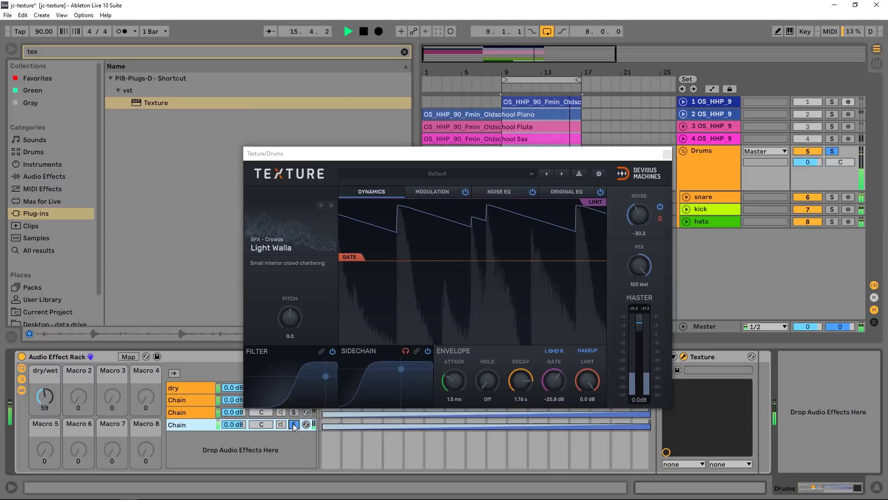
pyautogui.click(293, 425)
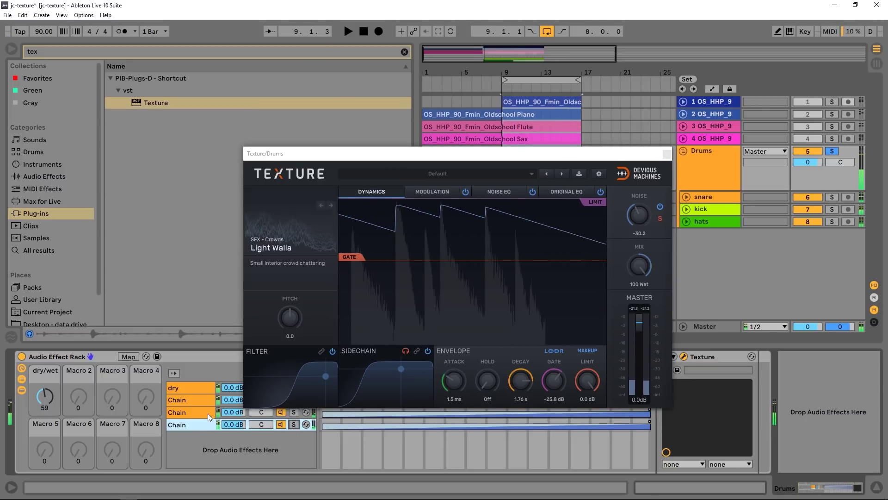
pyautogui.press('space')
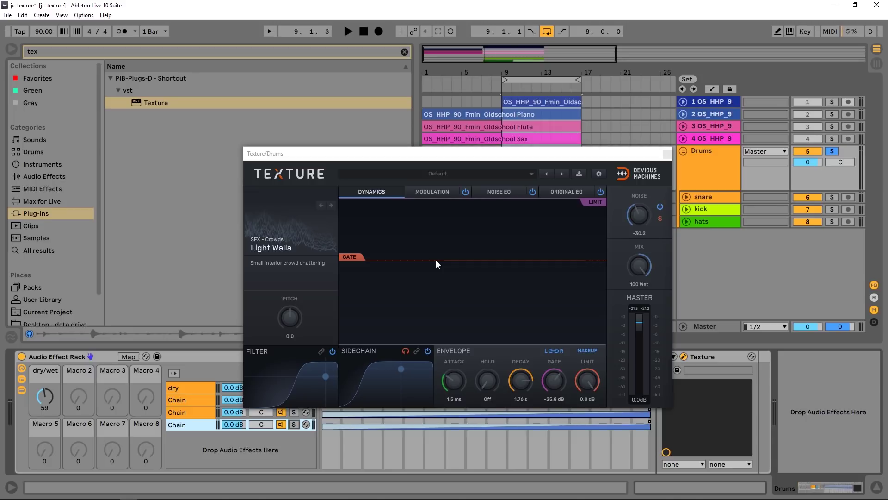
pyautogui.press('space')
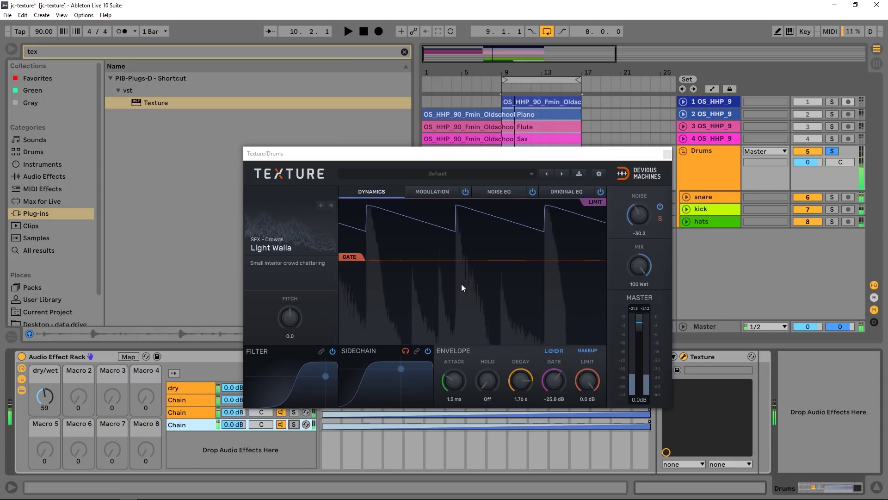
pyautogui.press('space')
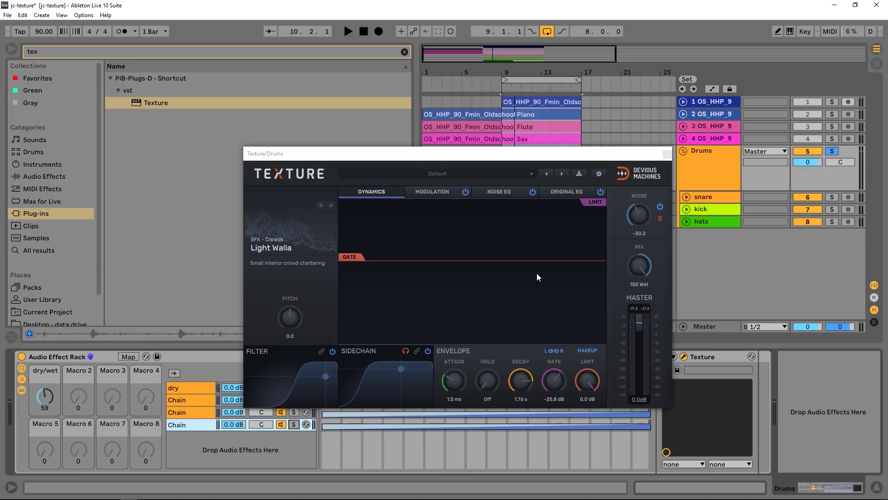
# Step: Audition the hats with snare and kick muted, audition the kick with snare and hats muted, and unmute all drum tracks
pyautogui.click(821, 196)
pyautogui.click(809, 210)
pyautogui.press('space')
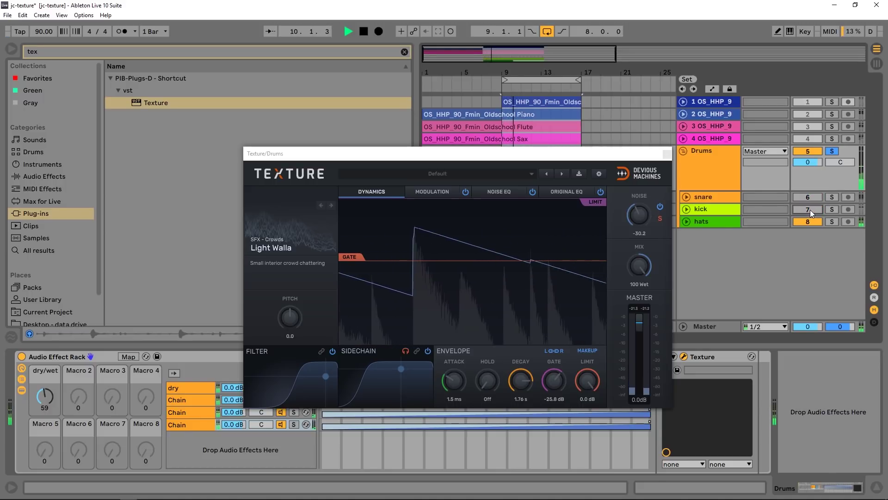
pyautogui.press('space')
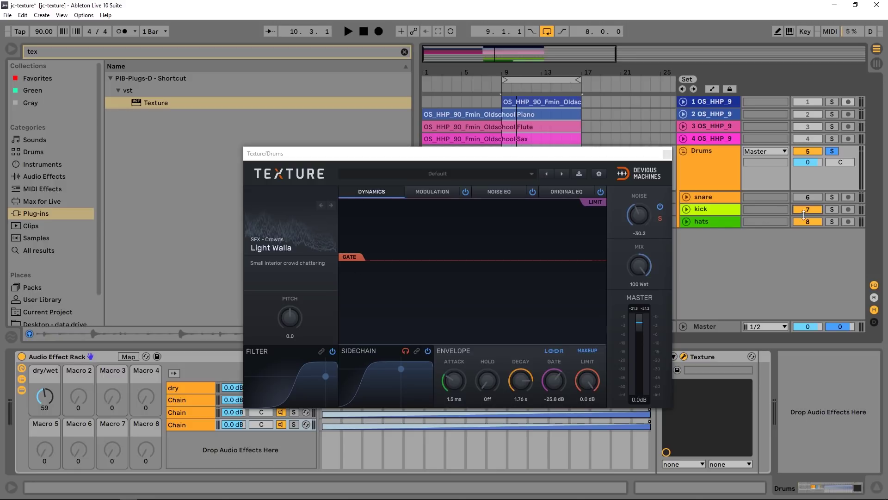
pyautogui.press('space')
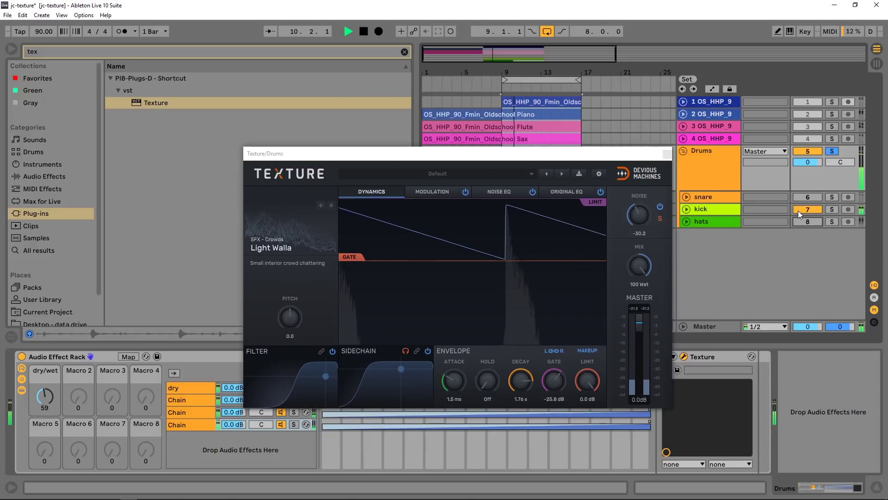
pyautogui.press('space')
pyautogui.click(800, 198)
pyautogui.click(797, 221)
# Step: Play the soloed Drums group and toggle the rack off and on to compare the layered and bypassed sound
pyautogui.press('space')
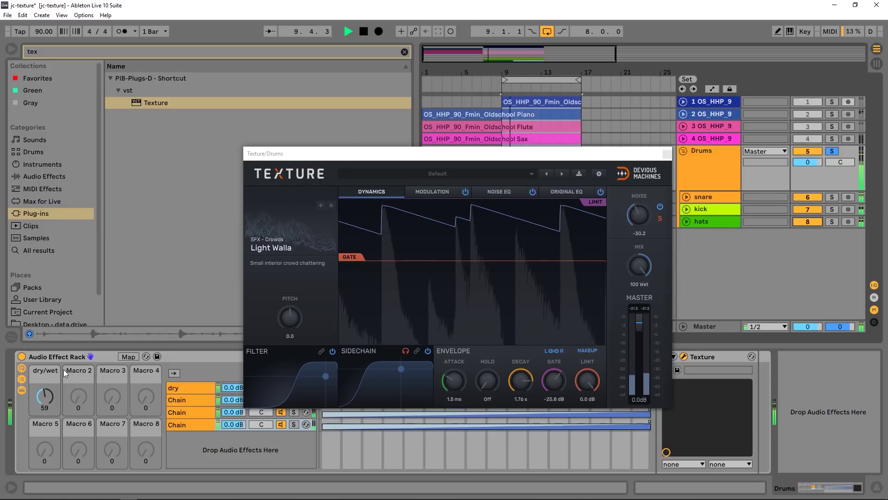
pyautogui.click(22, 357)
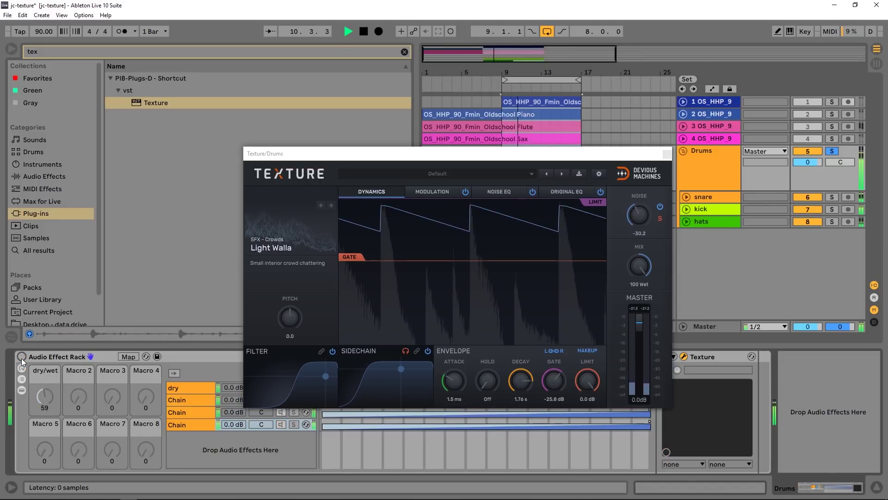
pyautogui.click(21, 357)
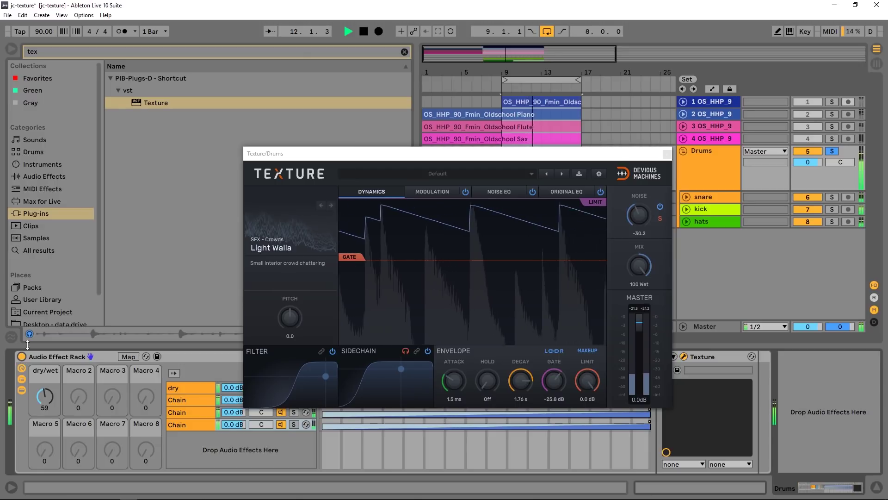
pyautogui.press('space')
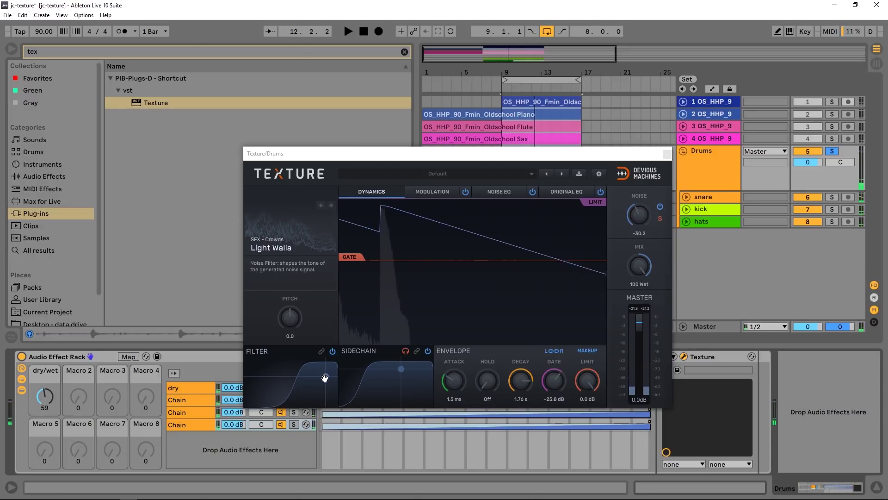
# Step: Raise the noise filter slightly and enable the Noise EQ's first band as High pass 24db at about 578 Hz
pyautogui.moveTo(326, 376); pyautogui.dragTo(328, 377)
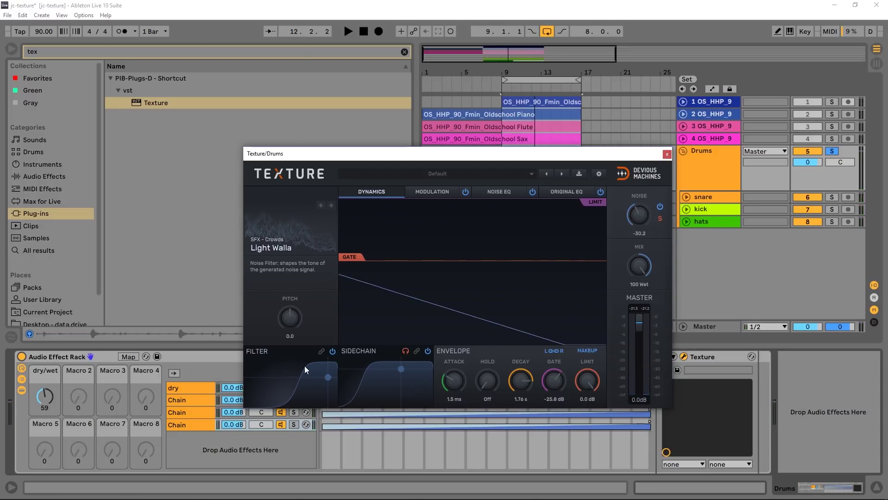
pyautogui.click(501, 192)
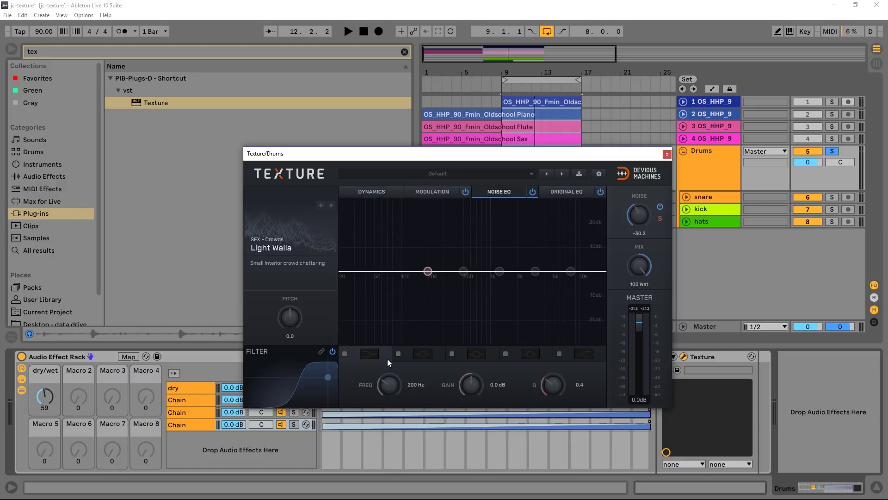
pyautogui.click(368, 355)
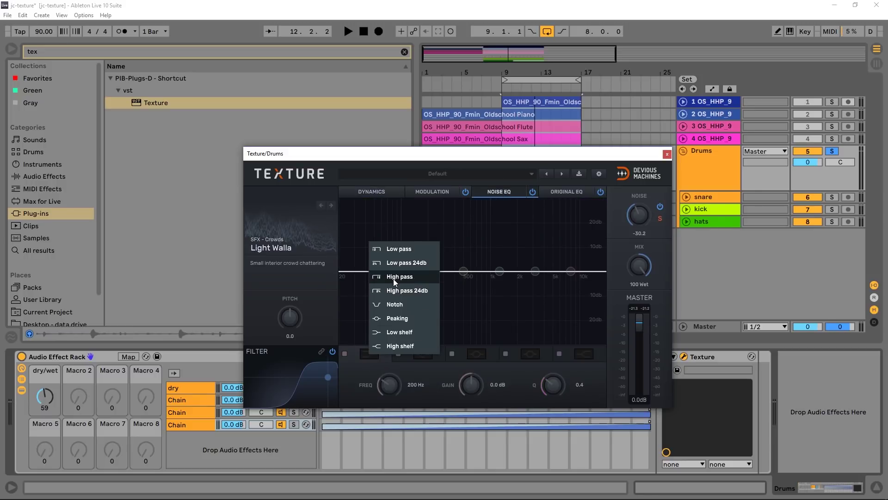
pyautogui.click(394, 278)
pyautogui.click(369, 354)
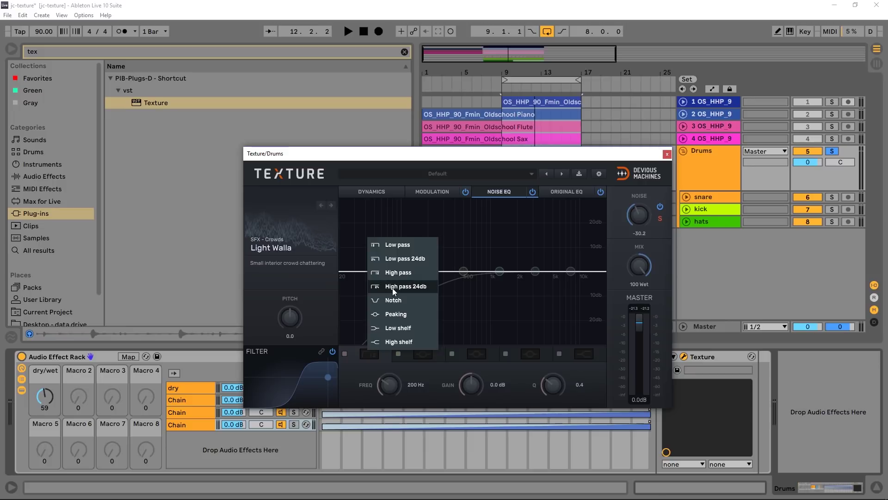
pyautogui.click(413, 286)
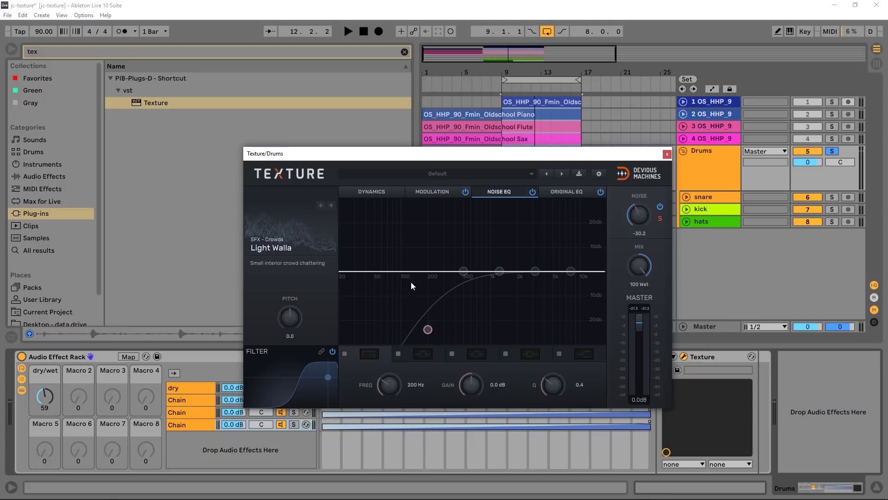
pyautogui.click(344, 354)
pyautogui.moveTo(428, 329); pyautogui.dragTo(466, 324)
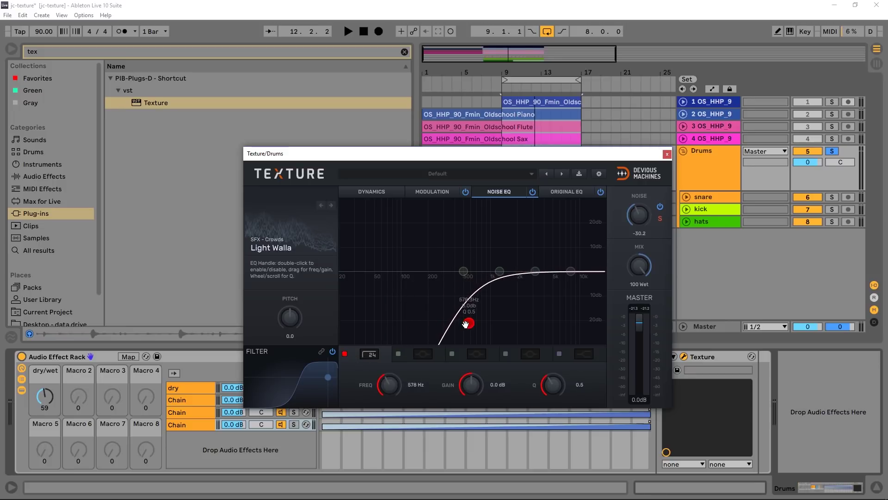
# Step: Enable the Noise EQ's high shelf at 5.92 kHz with 2.6 dB gain, and view the Original EQ before returning to Dynamics
pyautogui.doubleClick(570, 271)
pyautogui.moveTo(570, 271); pyautogui.dragTo(562, 269)
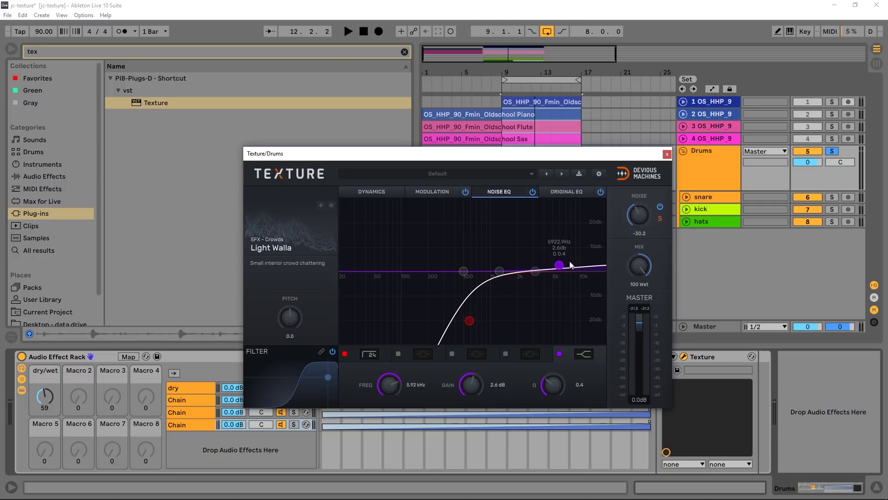
pyautogui.click(560, 191)
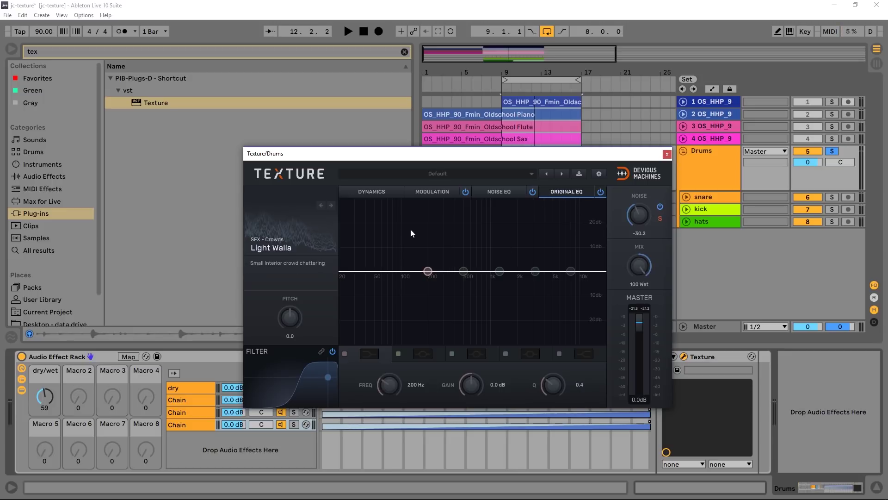
pyautogui.click(379, 192)
# Step: Unsolo the Drums group during playback and compare the full mix with the rack bypassed and enabled
pyautogui.press('space')
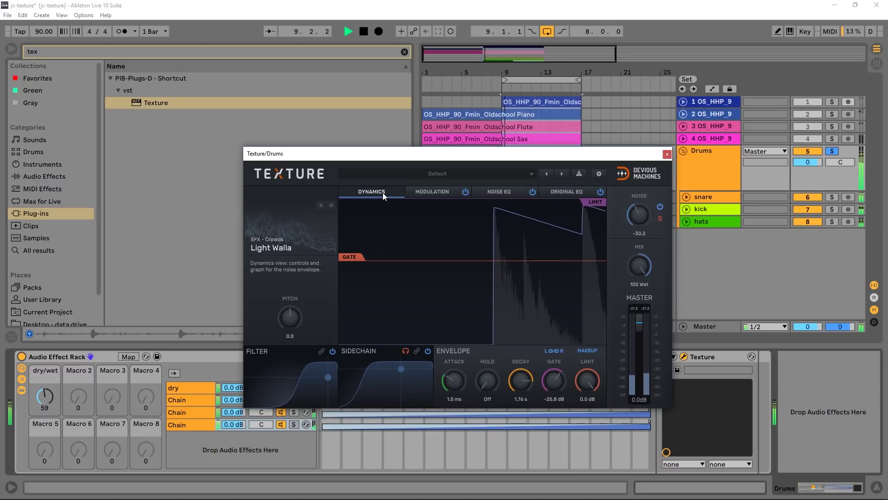
pyautogui.click(832, 151)
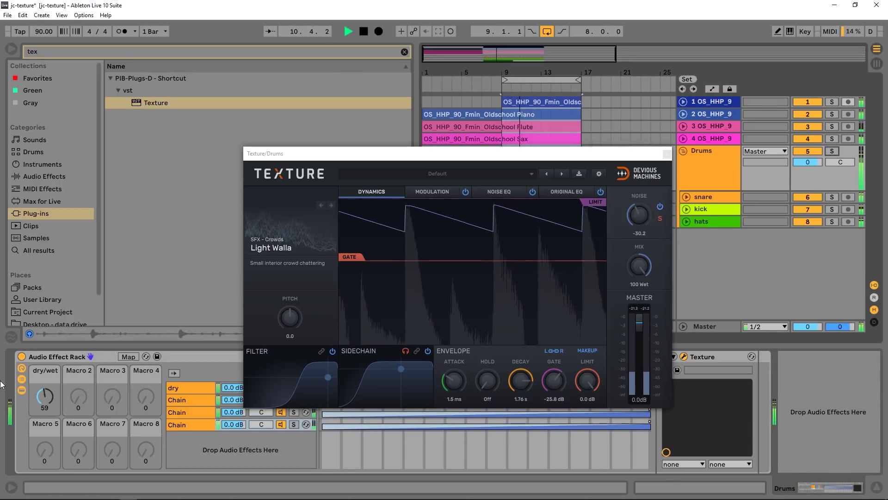
pyautogui.click(21, 357)
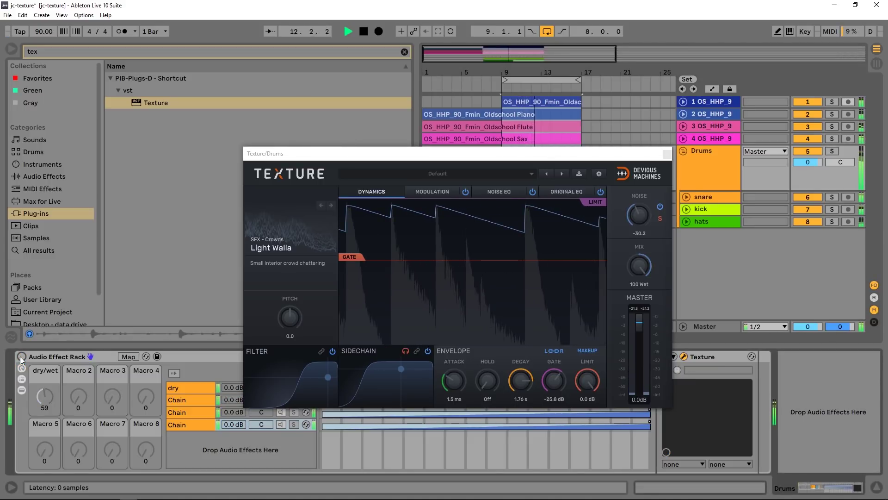
pyautogui.click(22, 357)
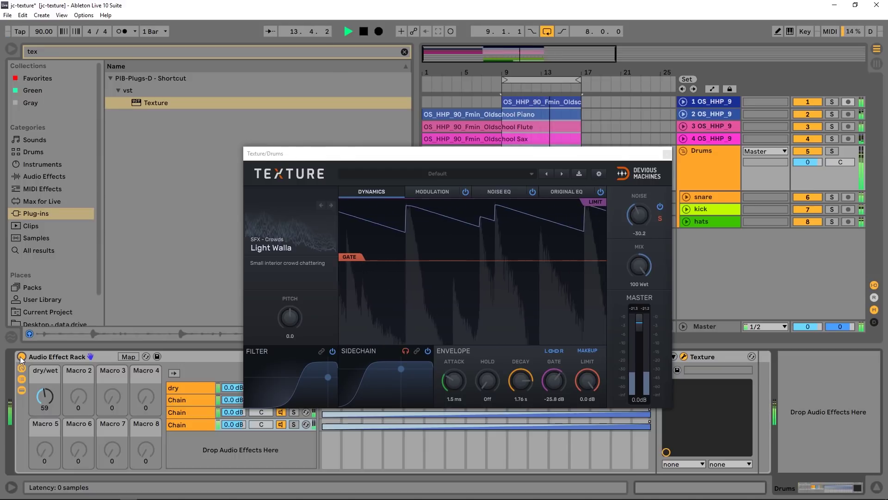
pyautogui.press('space')
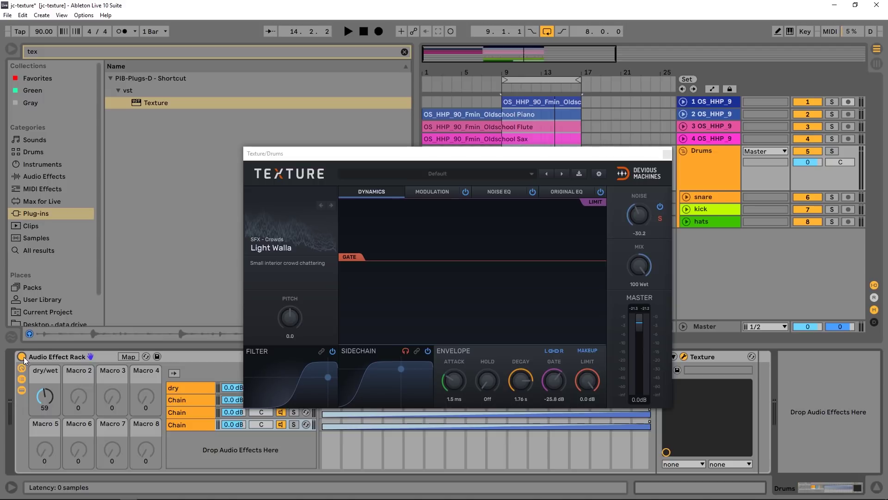
# Step: Replay the full mix from the loop start and bypass and re-enable the rack once more for comparison
pyautogui.press('space')
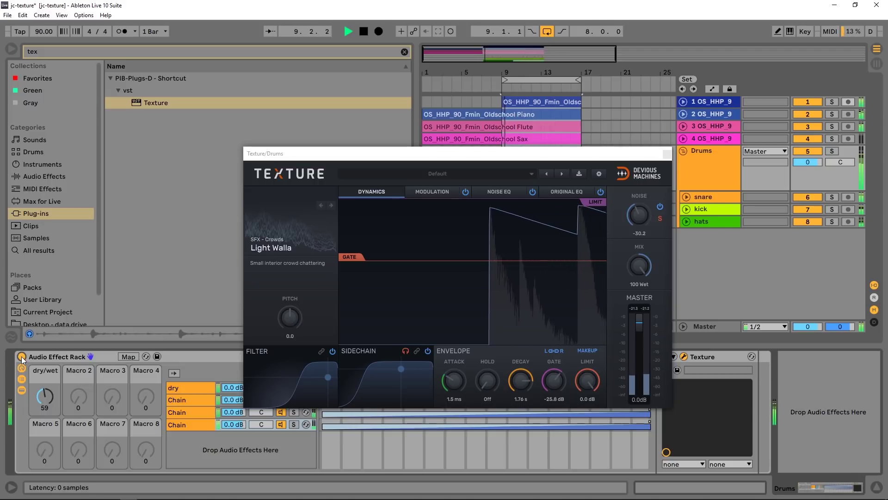
pyautogui.click(21, 357)
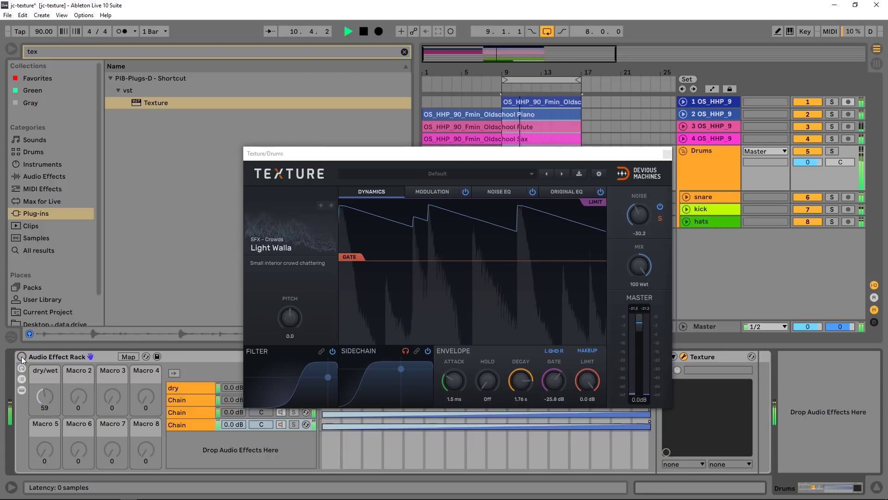
pyautogui.click(21, 356)
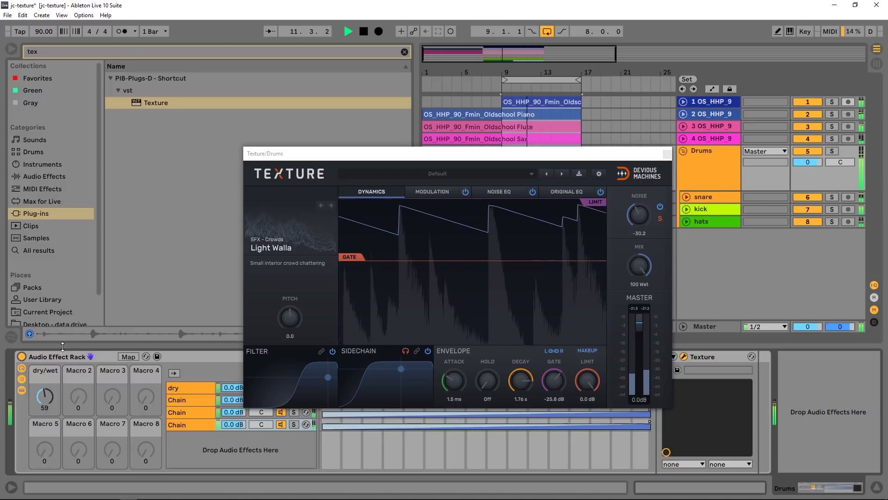
pyautogui.press('space')
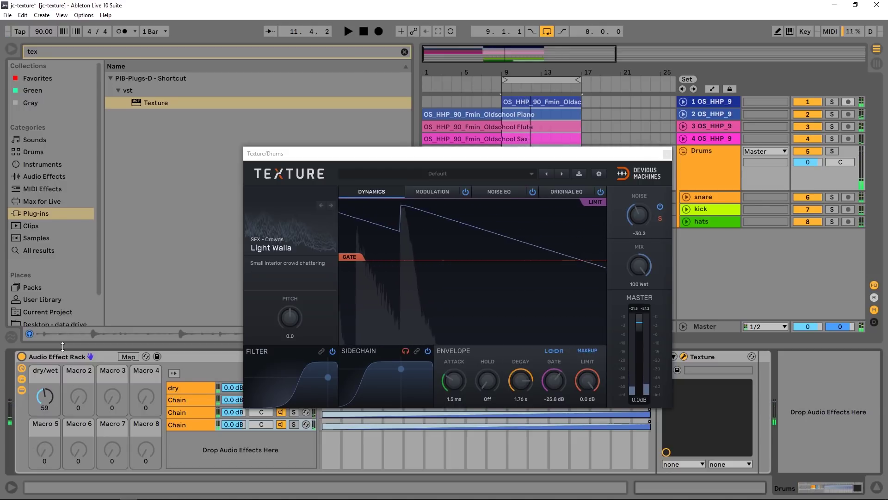